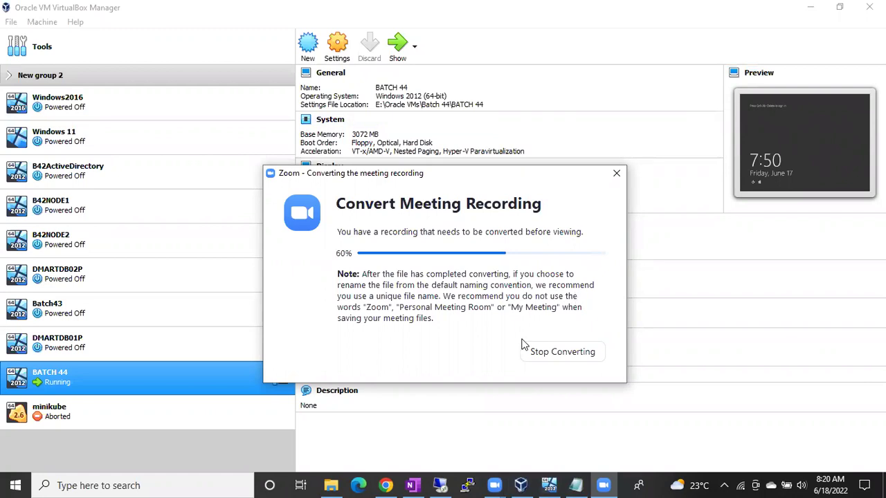
# - In the remote SSMS session, open a New Login form under Security > Logins and cancel it
pyautogui.moveTo(549, 484)
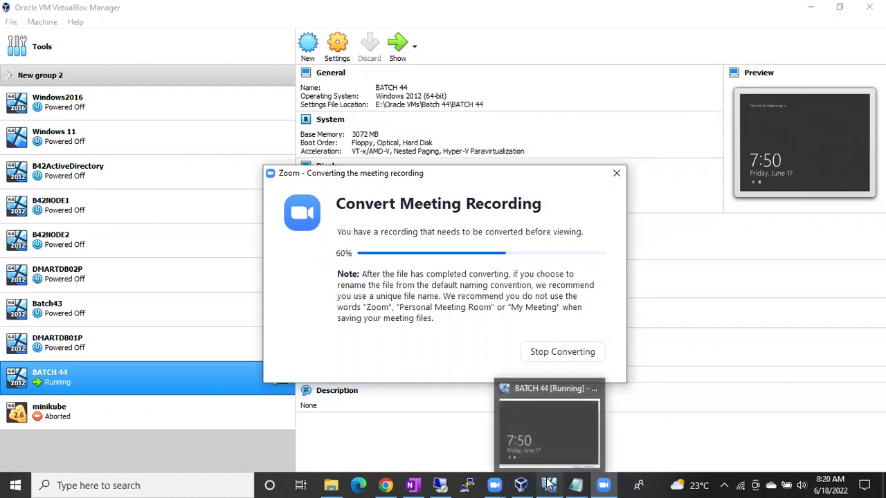
pyautogui.click(441, 486)
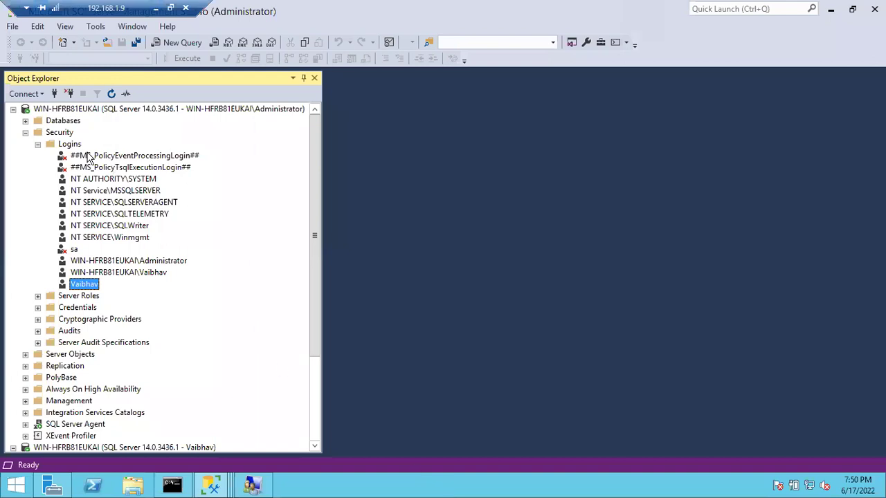
pyautogui.rightClick(76, 147)
pyautogui.click(90, 153)
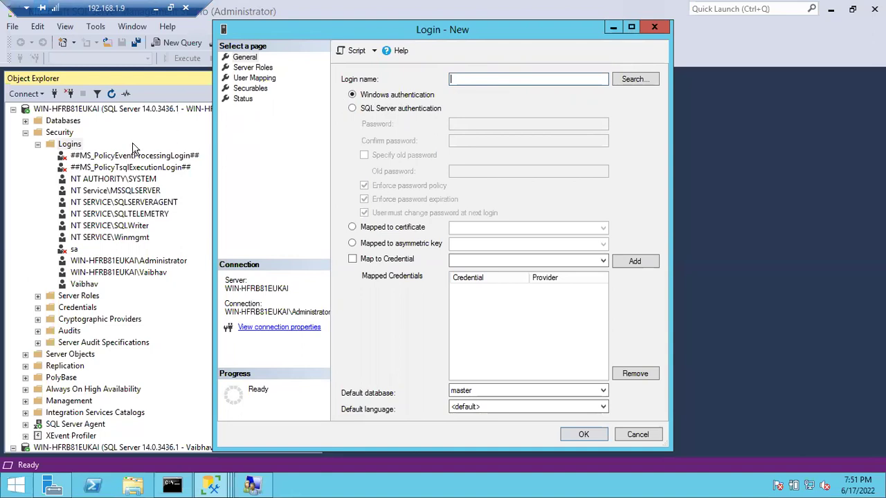
pyautogui.click(652, 438)
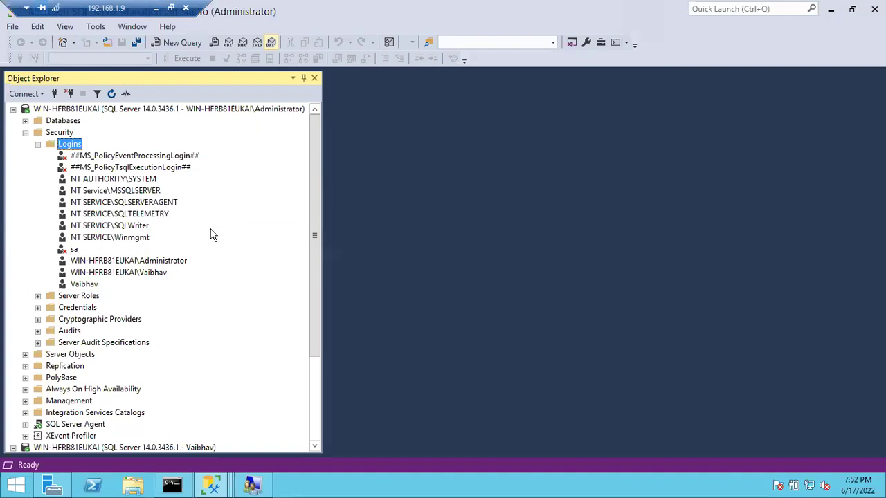
pyautogui.click(148, 275)
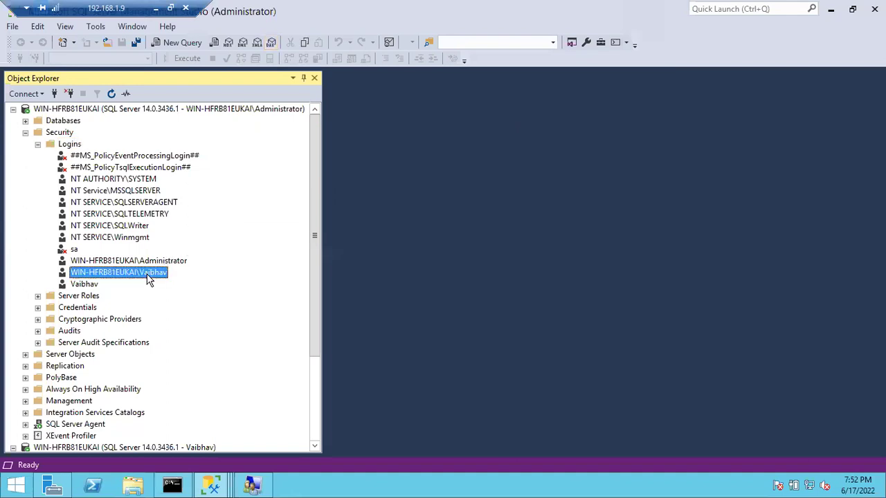
pyautogui.click(89, 289)
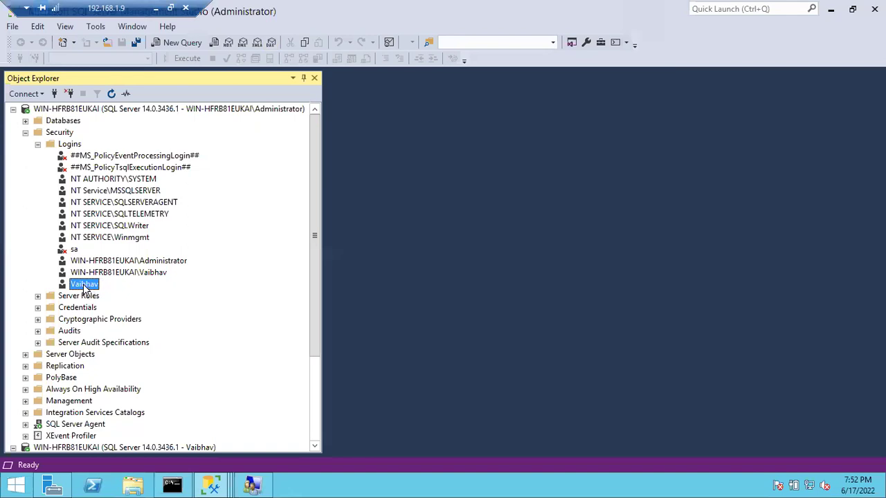
pyautogui.click(123, 275)
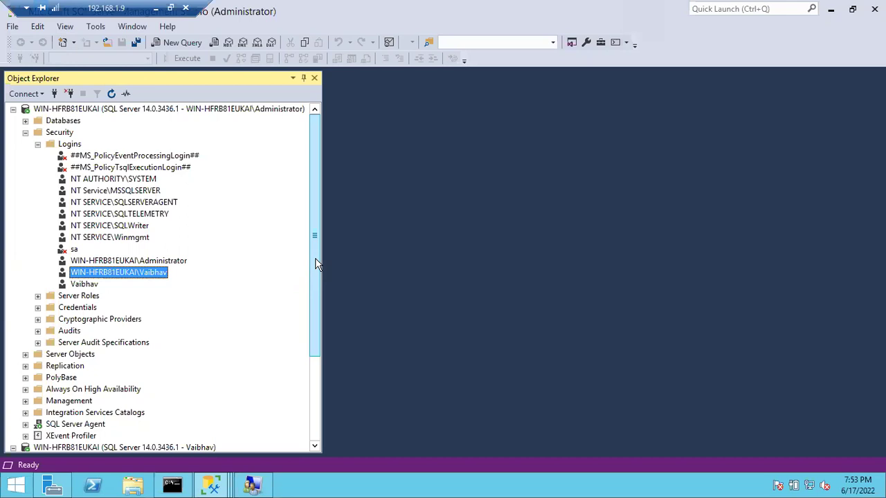
pyautogui.click(157, 10)
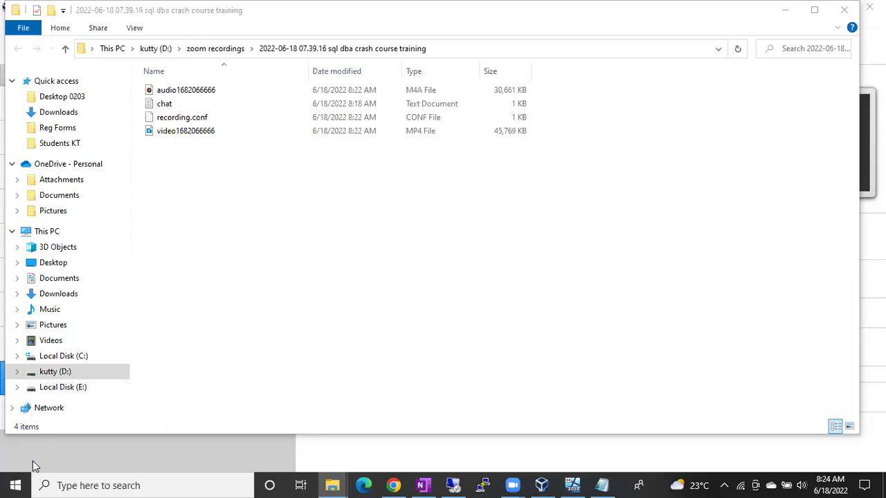
# - Leave File Explorer, restore the remote SSMS session and start a new server connection
pyautogui.click(15, 484)
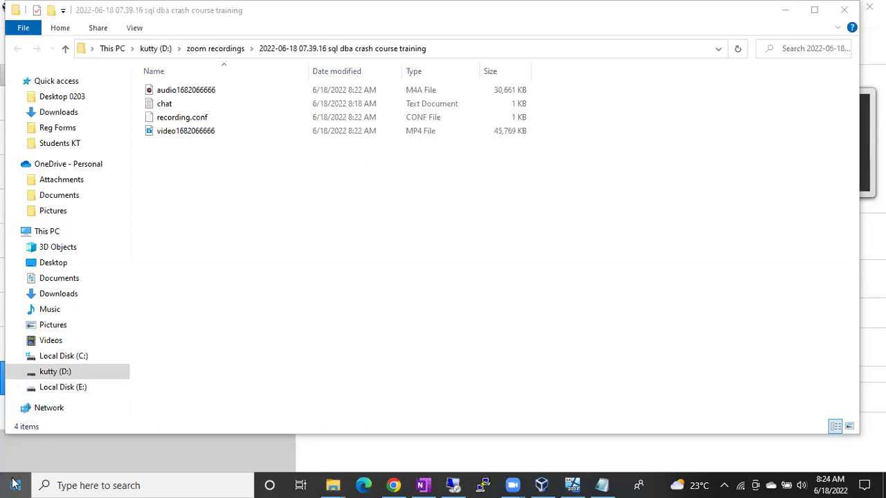
pyautogui.click(15, 484)
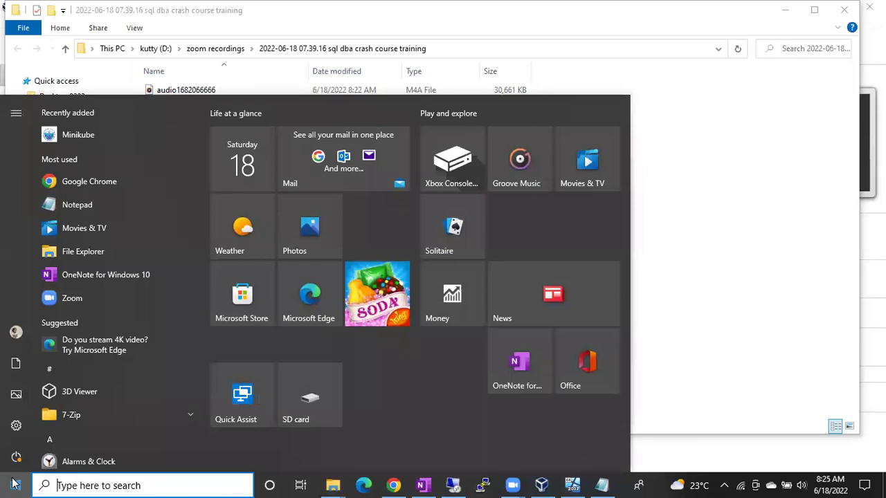
pyautogui.click(453, 486)
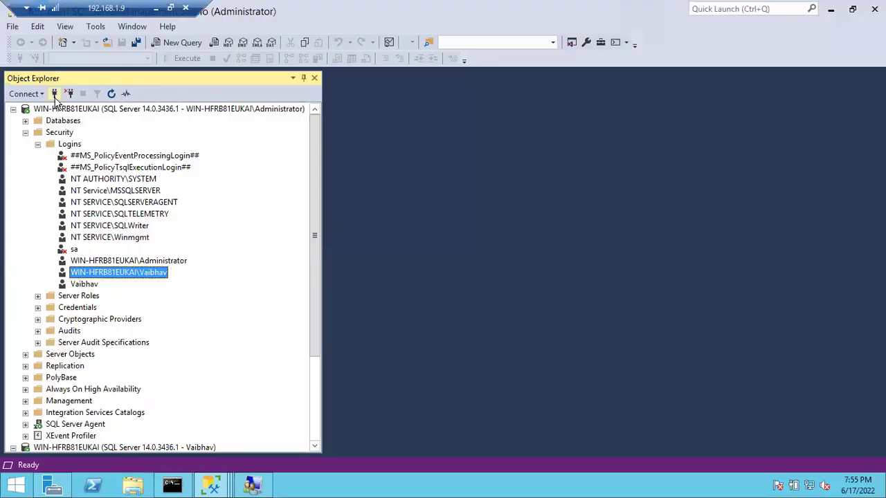
pyautogui.click(55, 93)
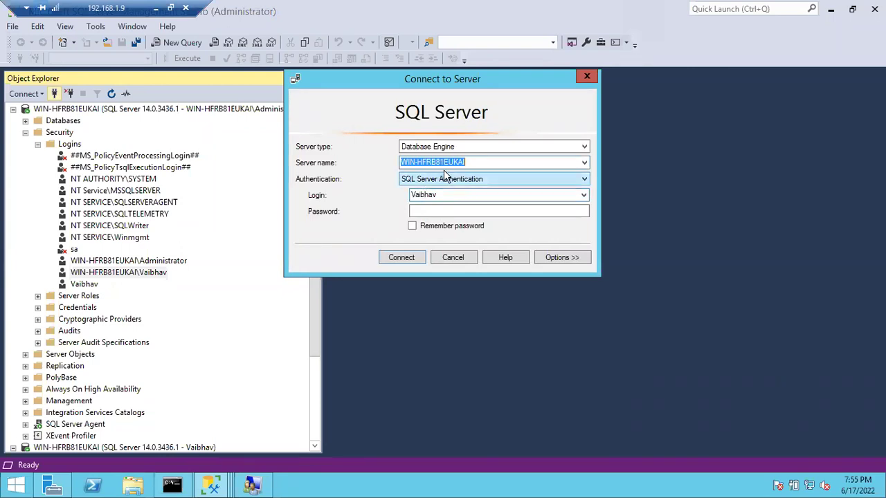
# - Abandon the SQL Server authentication connect dialog and minimize the remote session to the local desktop
pyautogui.click(441, 180)
pyautogui.click(440, 181)
pyautogui.click(433, 196)
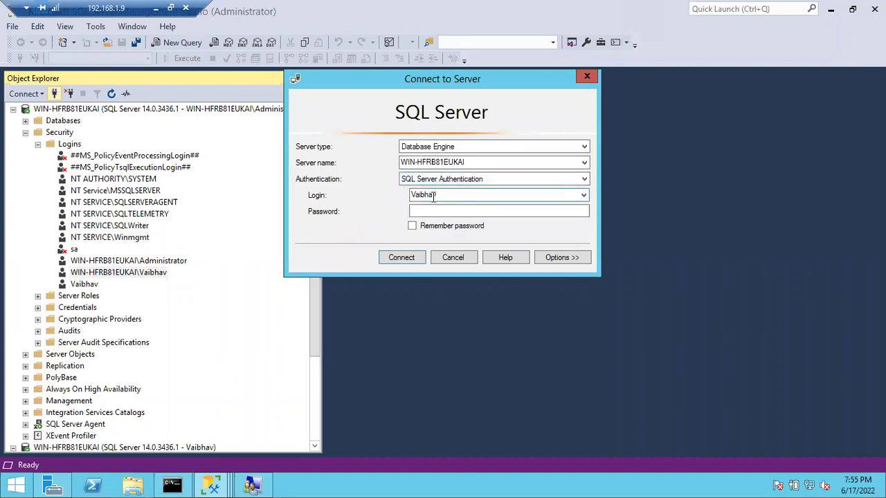
pyautogui.click(435, 213)
pyautogui.click(451, 258)
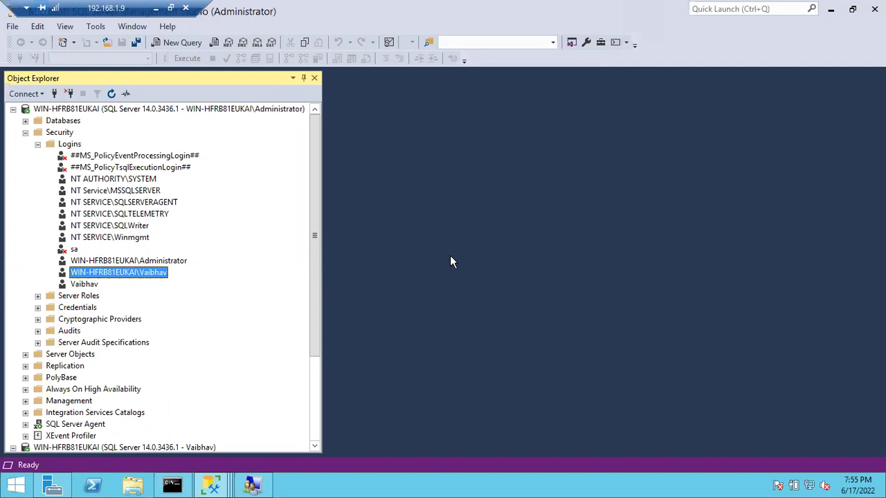
pyautogui.click(157, 9)
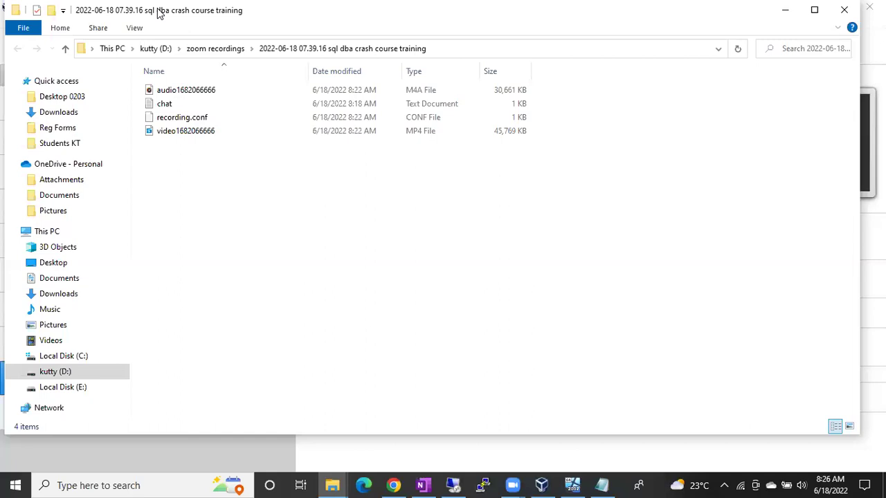
pyautogui.click(602, 485)
# - Add the Windows user account name followed by a hyphen on a new line below the notes
pyautogui.click(414, 270)
pyautogui.press('Return')
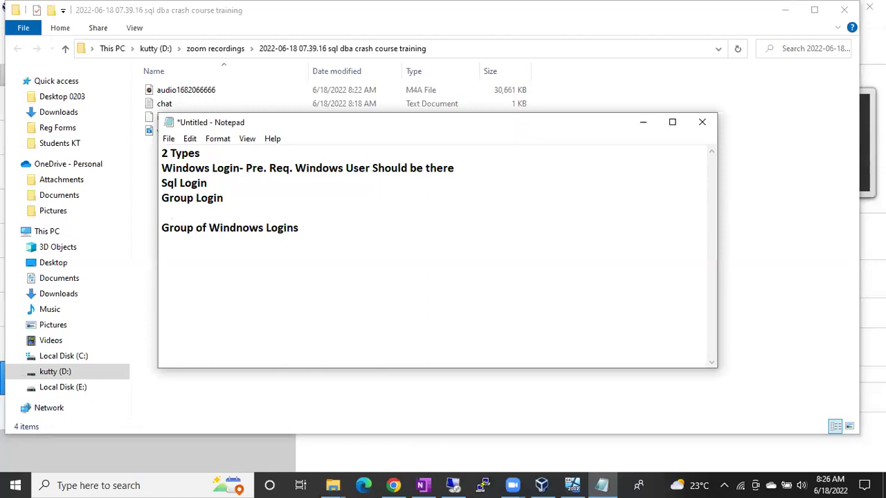
pyautogui.click(201, 257)
pyautogui.press('Left')
pyautogui.press('Left')
pyautogui.press('Left')
pyautogui.press('Left')
pyautogui.press('Left')
pyautogui.hotkey('shift', 'Right')
pyautogui.hotkey('shift', 'Right')
pyautogui.hotkey('shift', 'Right')
pyautogui.hotkey('shift', 'Right')
pyautogui.hotkey('shift', 'Right')
pyautogui.hotkey('shift', 'Right')
pyautogui.hotkey('shift', 'Right')
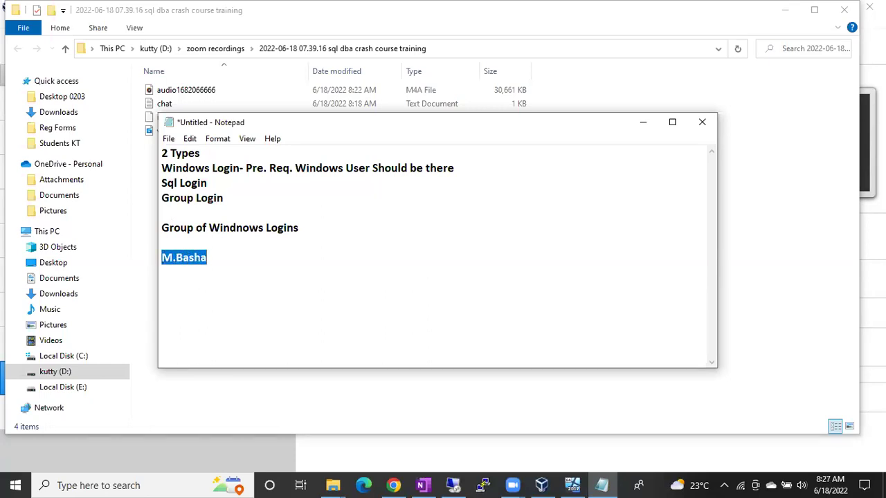
pyautogui.press('Right')
pyautogui.write('-')
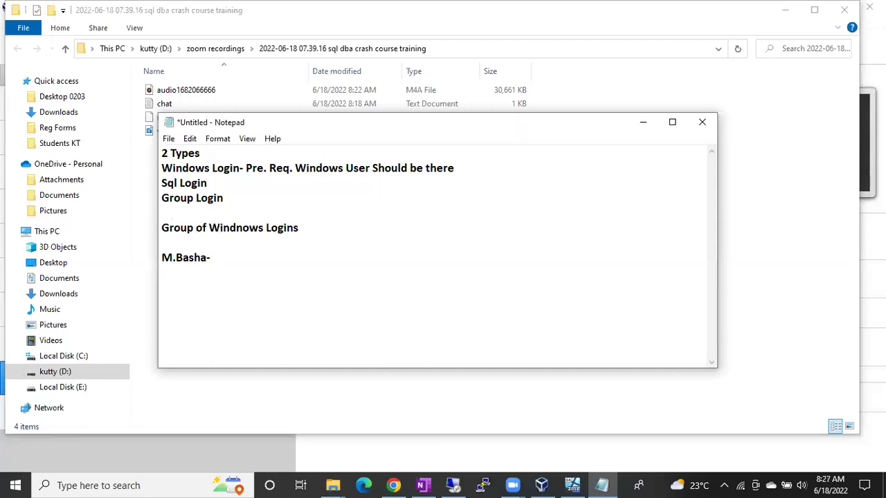
pyautogui.press('Return')
pyautogui.moveTo(211, 259); pyautogui.dragTo(145, 255)
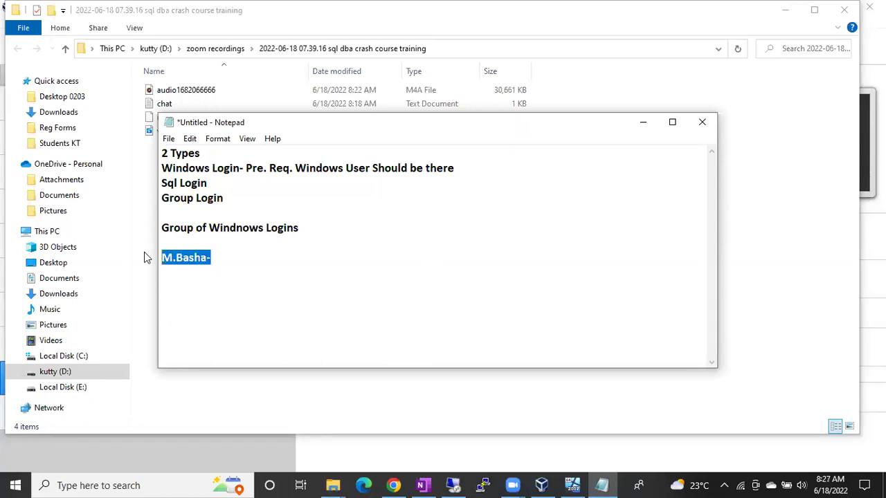
pyautogui.click(172, 279)
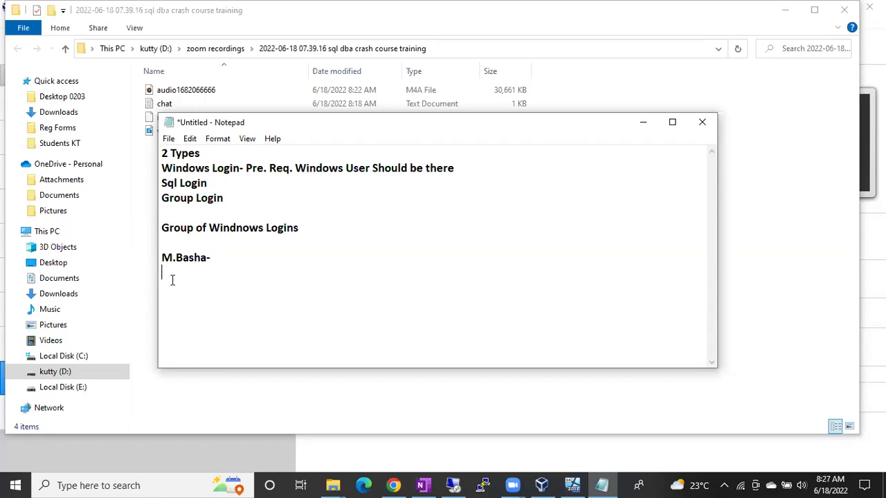
# - Type the account name with an a- prefix and highlight both lines to compare them
pyautogui.moveTo(215, 273); pyautogui.dragTo(155, 272)
pyautogui.click(230, 275)
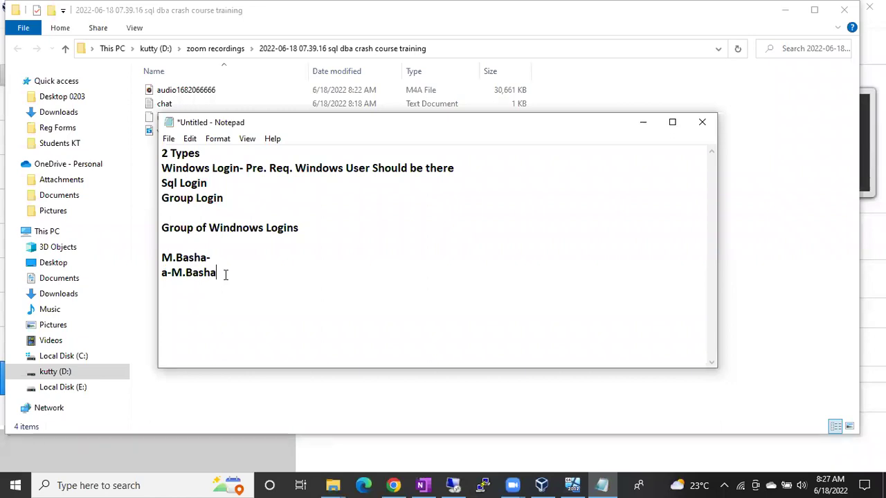
pyautogui.moveTo(226, 275); pyautogui.dragTo(162, 275)
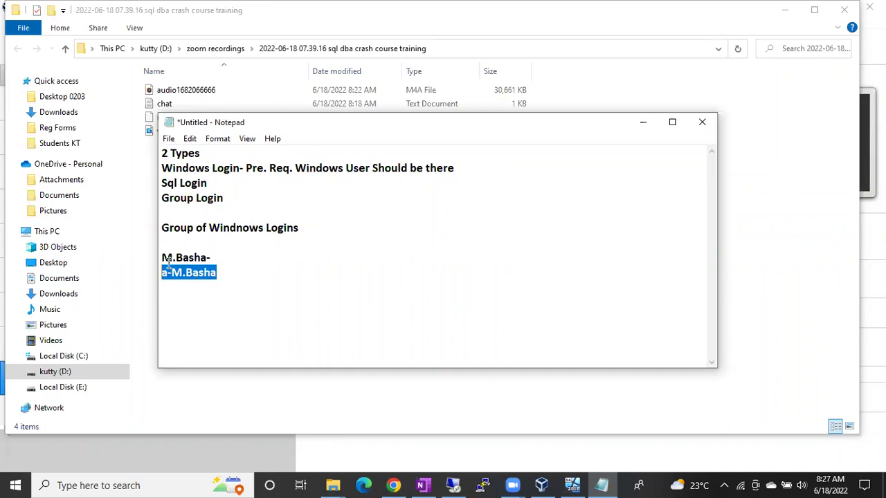
pyautogui.moveTo(162, 257); pyautogui.dragTo(214, 258)
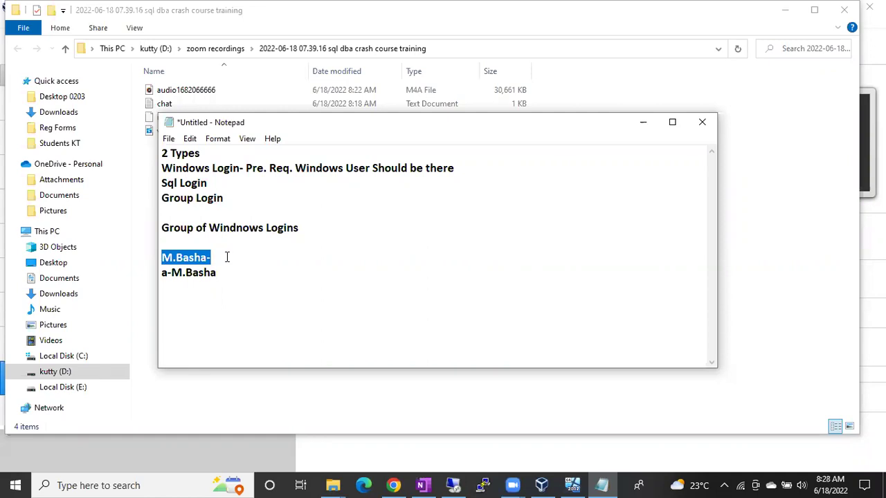
pyautogui.click(227, 257)
pyautogui.moveTo(219, 274); pyautogui.dragTo(164, 275)
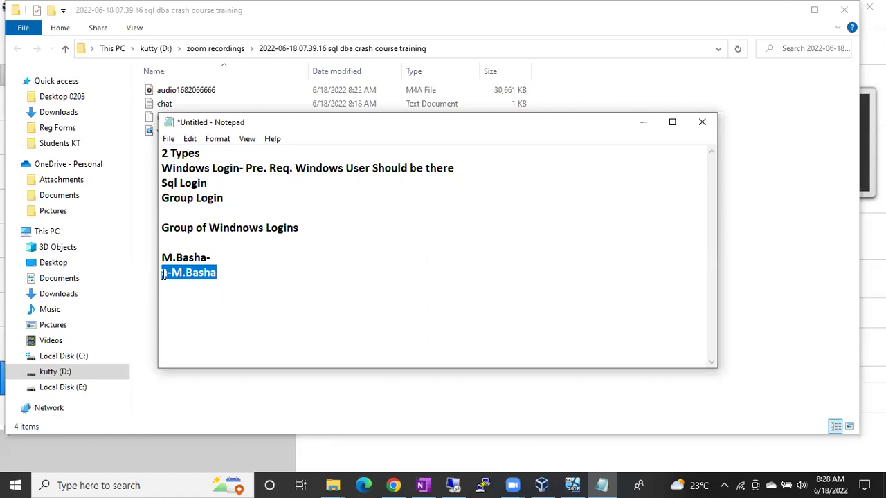
pyautogui.click(229, 273)
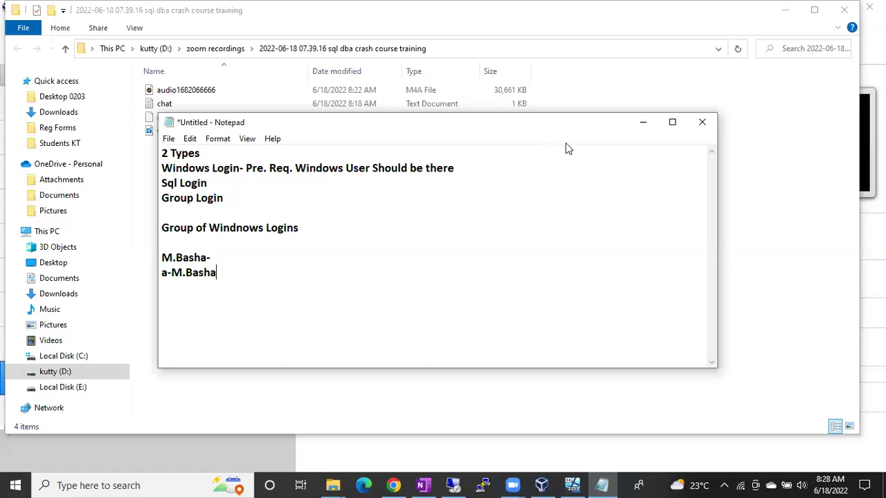
pyautogui.click(647, 127)
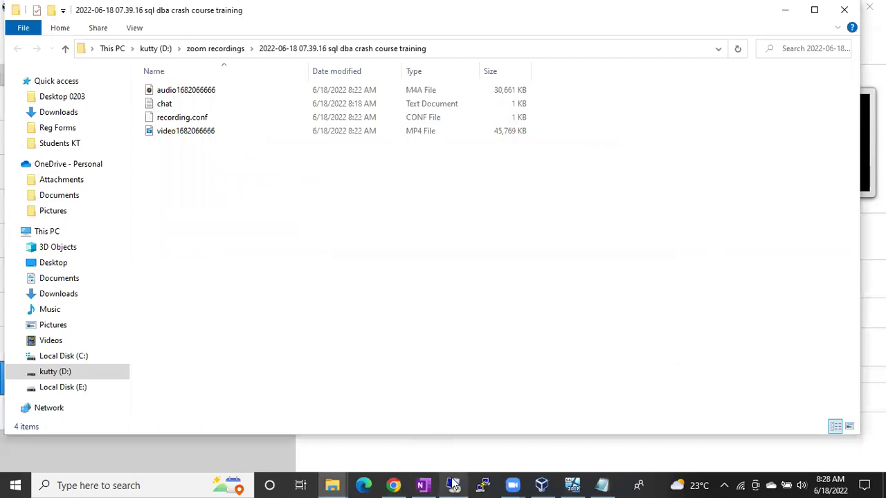
# - Restore the remote server session, minimize it briefly, then bring it back
pyautogui.click(454, 485)
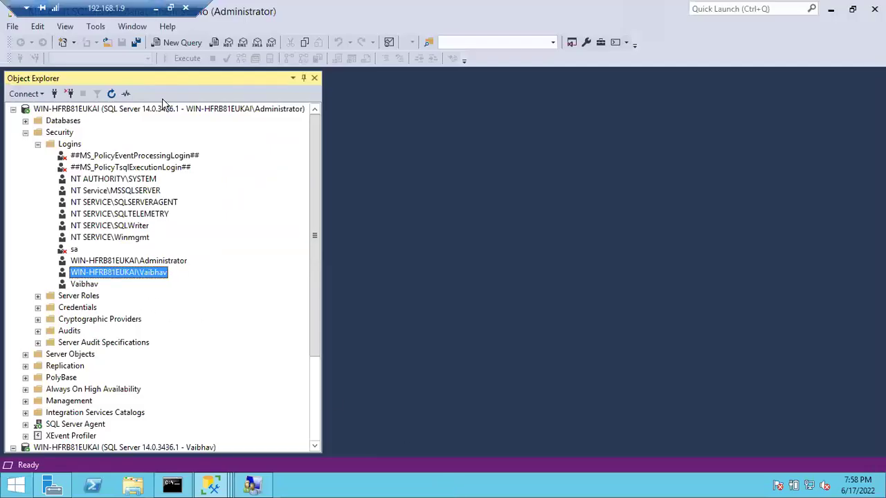
pyautogui.click(156, 8)
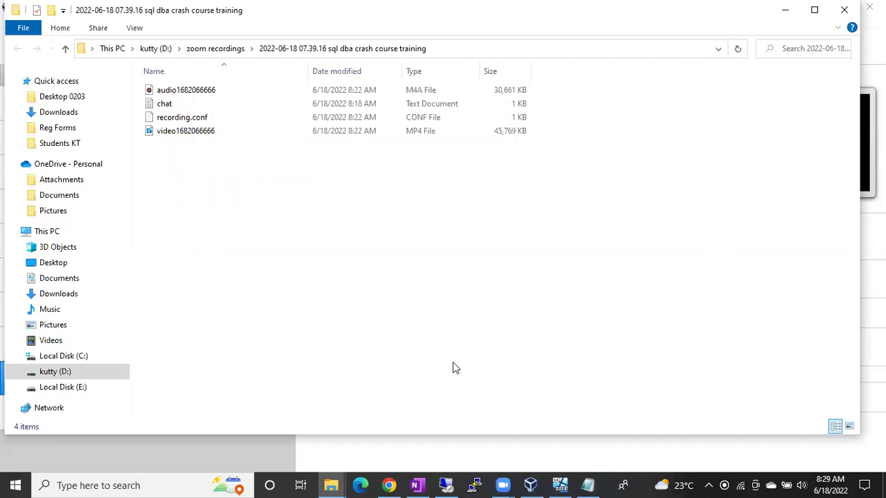
pyautogui.click(448, 486)
# - Create the first local user with 'cannot change' and 'never expires' password options set
pyautogui.click(253, 484)
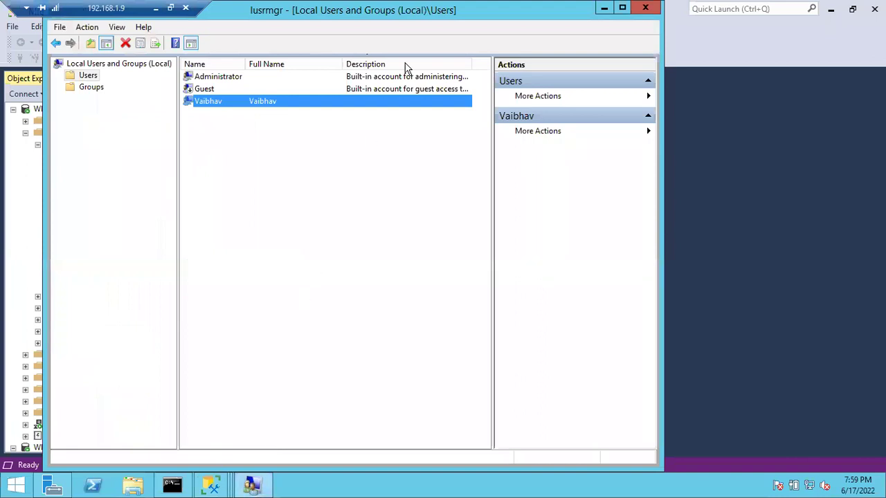
pyautogui.click(284, 199)
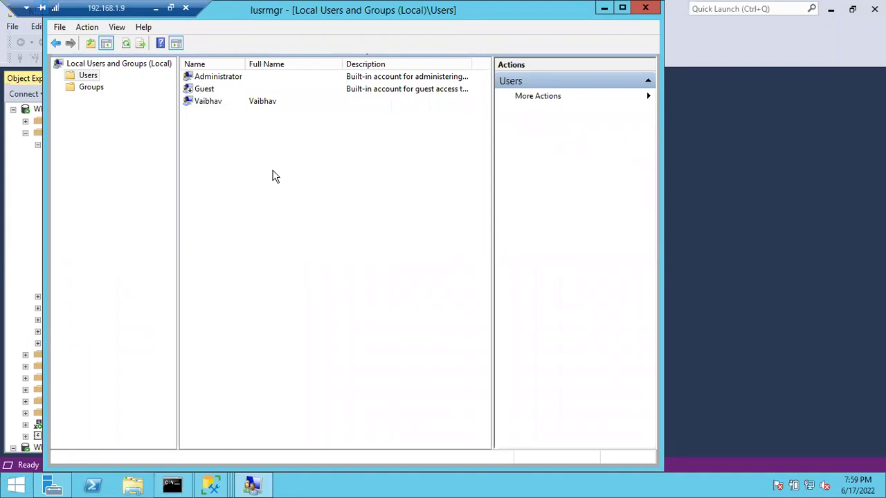
pyautogui.rightClick(224, 176)
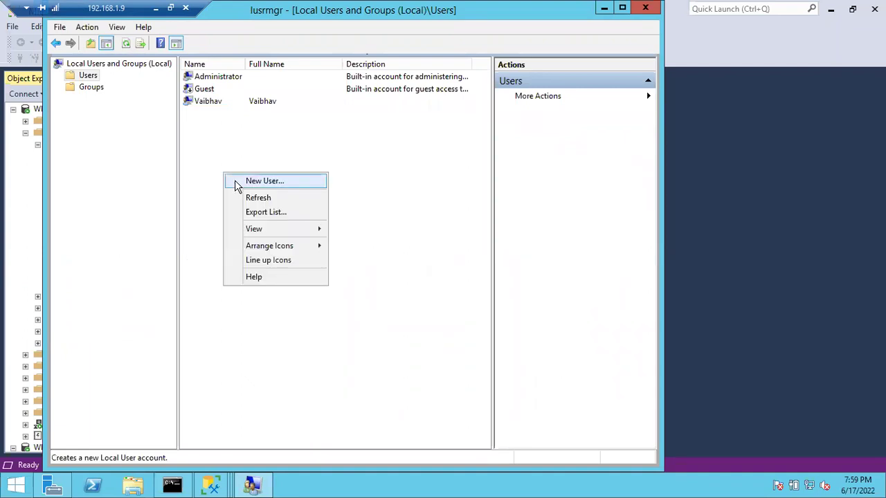
pyautogui.click(235, 180)
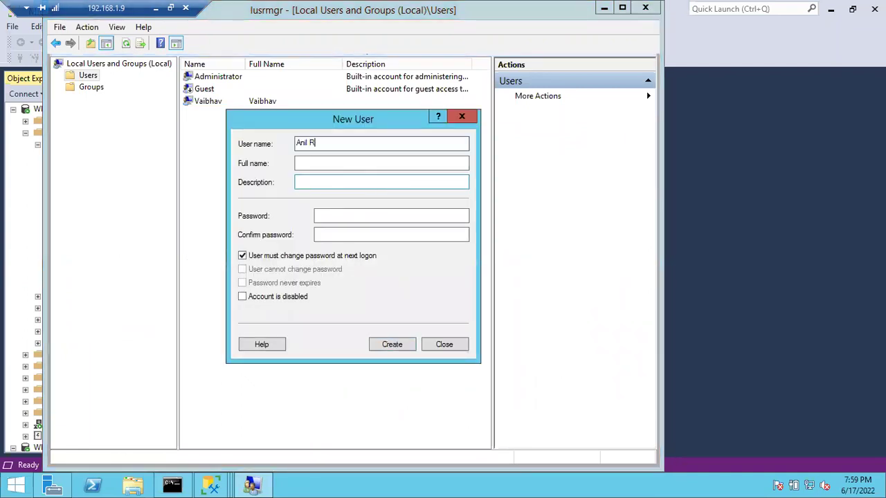
pyautogui.press('Tab')
pyautogui.press('Tab')
pyautogui.press('Tab')
pyautogui.write('P@ssword12345')
pyautogui.press('Tab')
pyautogui.write('P@ssword12345')
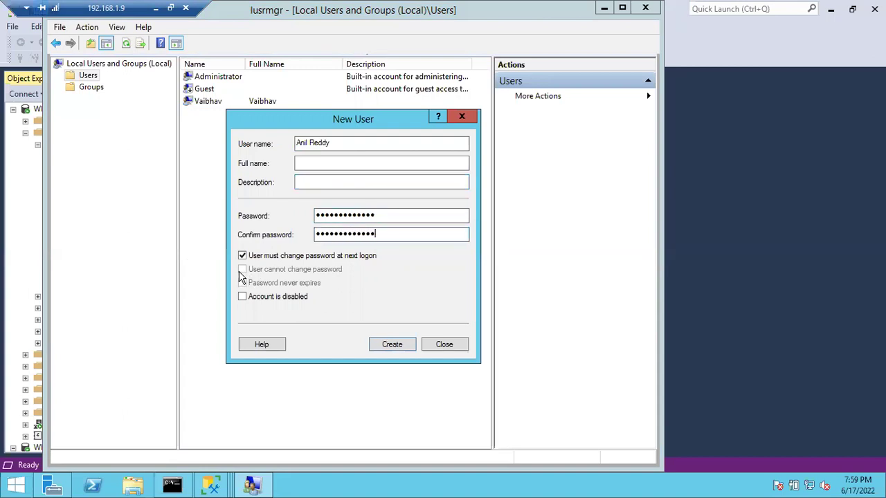
pyautogui.click(242, 256)
pyautogui.click(242, 270)
pyautogui.click(242, 283)
pyautogui.click(383, 342)
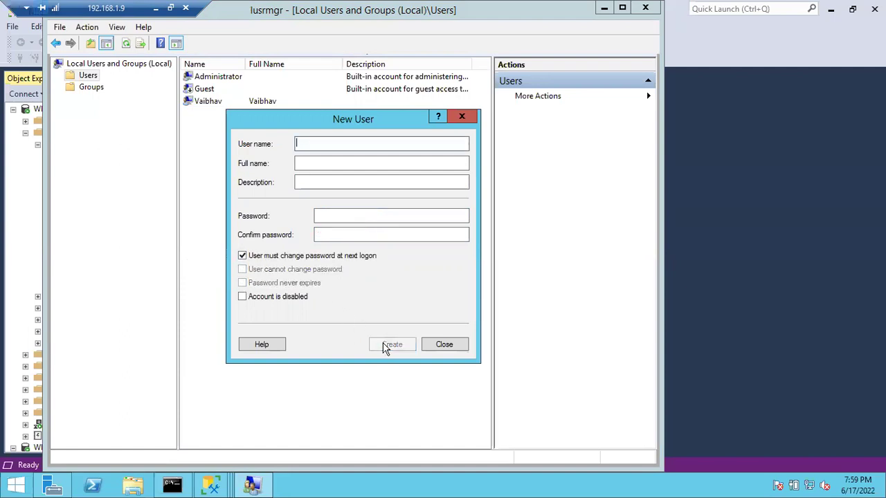
# - Create the second local user with the same password restrictions
pyautogui.write('A')
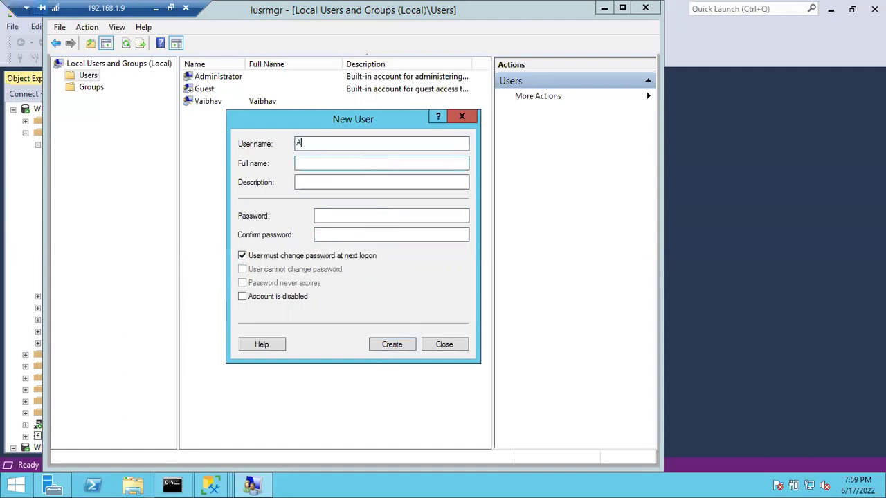
pyautogui.write('nkoji')
pyautogui.press('Tab')
pyautogui.press('Tab')
pyautogui.press('Tab')
pyautogui.write('P@ssw0rd@1234')
pyautogui.press('Tab')
pyautogui.write('P@ssw0rd@1234')
pyautogui.click(242, 256)
pyautogui.click(242, 269)
pyautogui.click(242, 283)
pyautogui.click(389, 350)
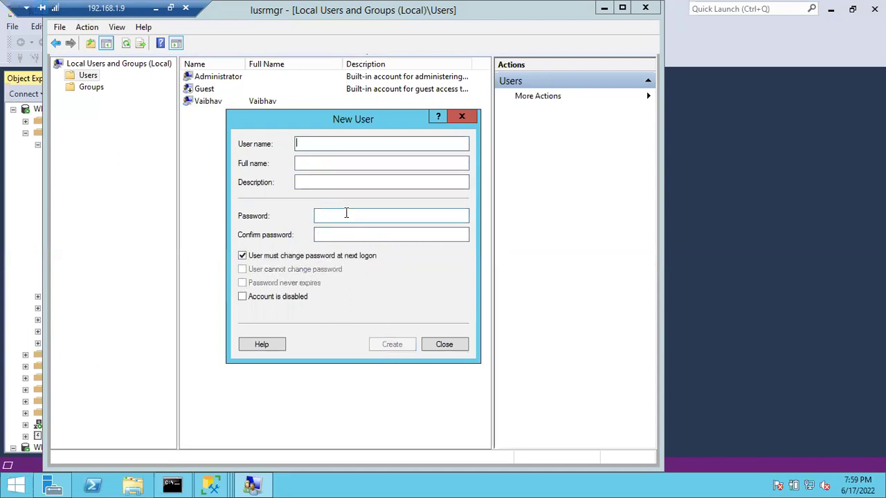
# - Create the third local user with the same password restrictions and close the form
pyautogui.write('Priayanka')
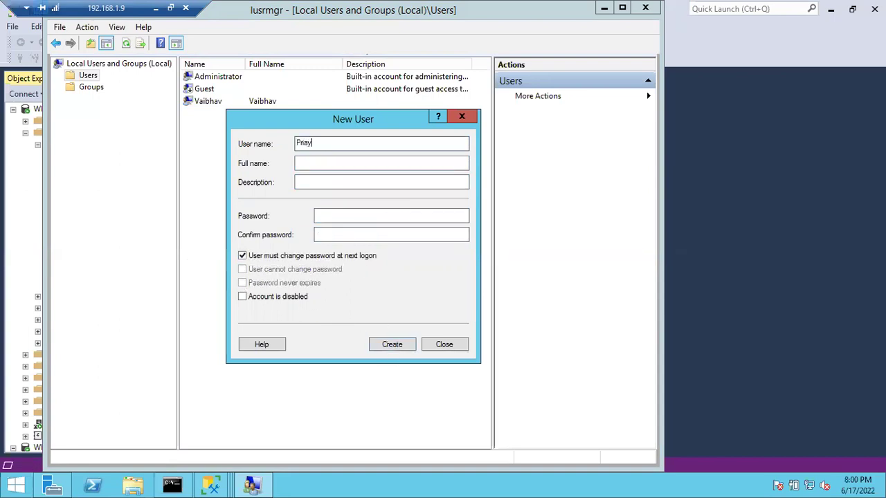
pyautogui.press('Tab')
pyautogui.press('Tab')
pyautogui.press('Tab')
pyautogui.write('Pass@1234')
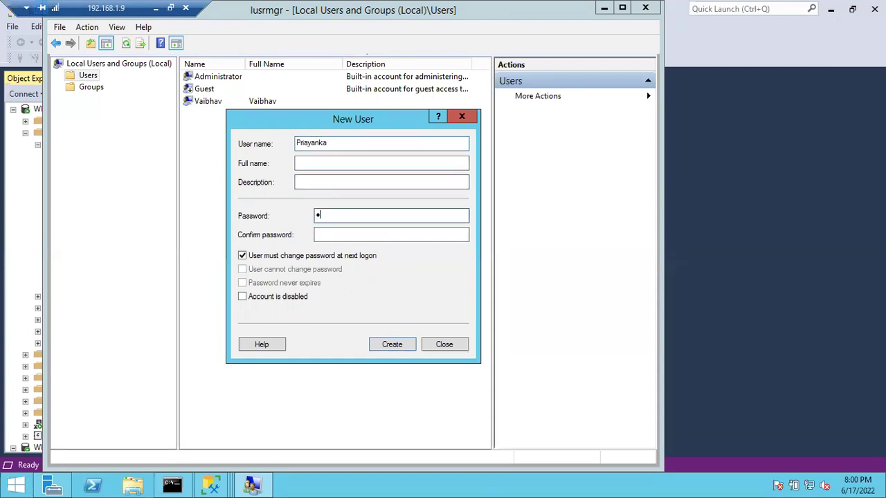
pyautogui.write('5678')
pyautogui.press('Tab')
pyautogui.write('Pass@12345678')
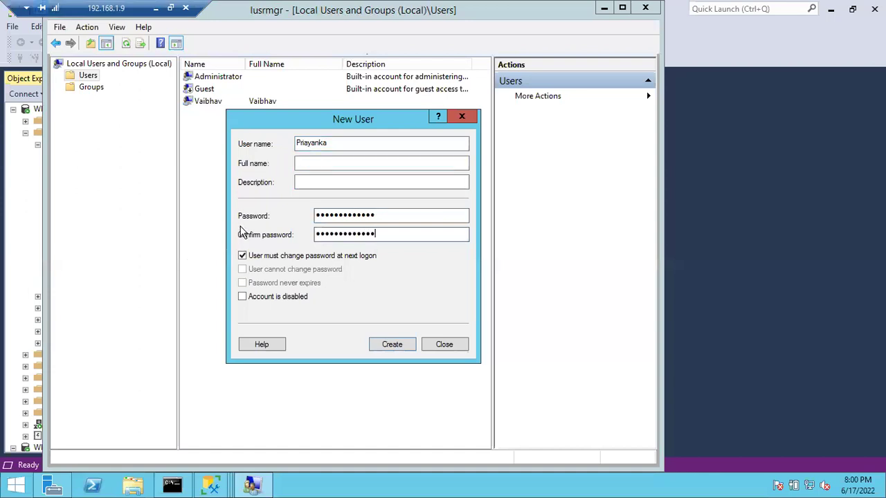
pyautogui.click(242, 255)
pyautogui.click(243, 270)
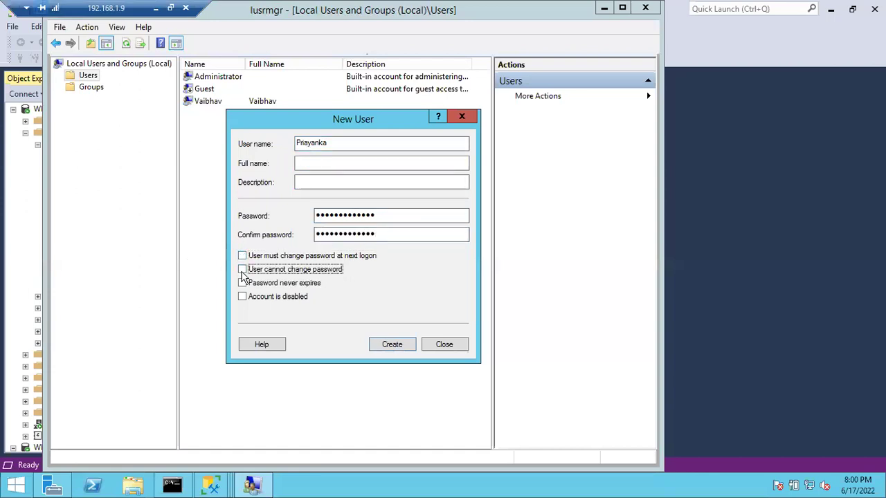
pyautogui.click(242, 284)
pyautogui.click(387, 349)
pyautogui.click(443, 345)
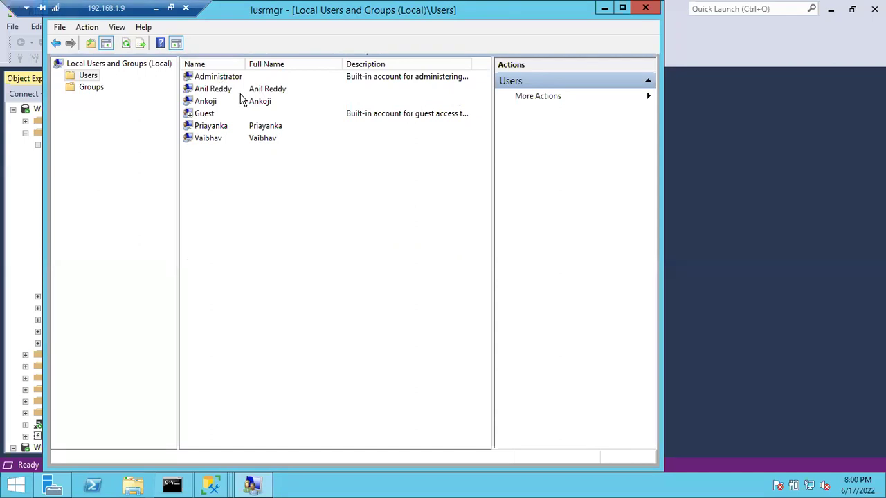
# - Start a new local group named SQLDBA and open the Select Users member picker
pyautogui.click(93, 88)
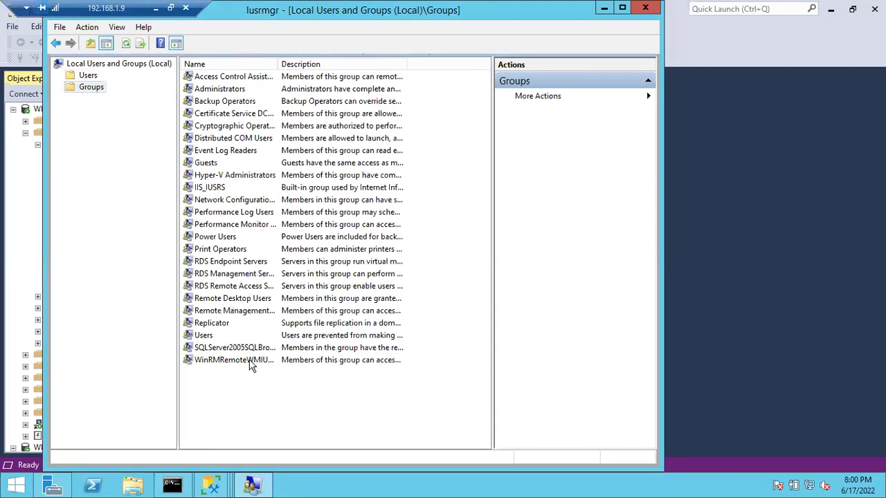
pyautogui.rightClick(239, 387)
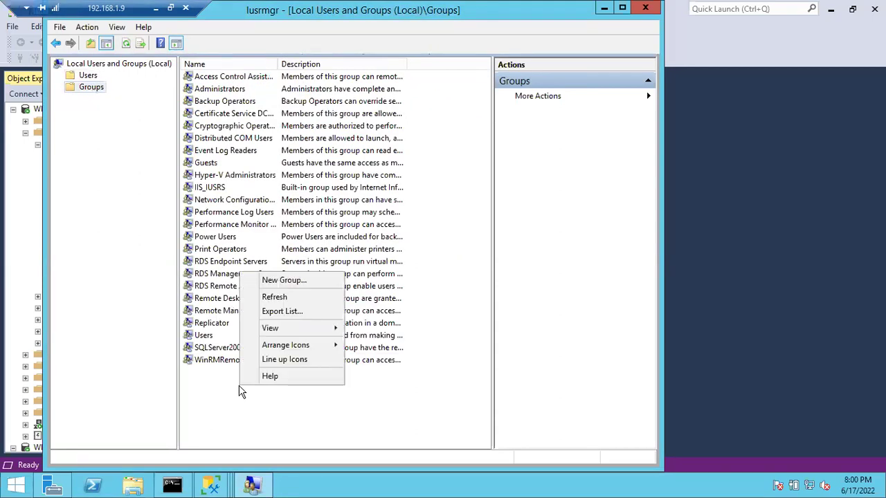
pyautogui.click(281, 283)
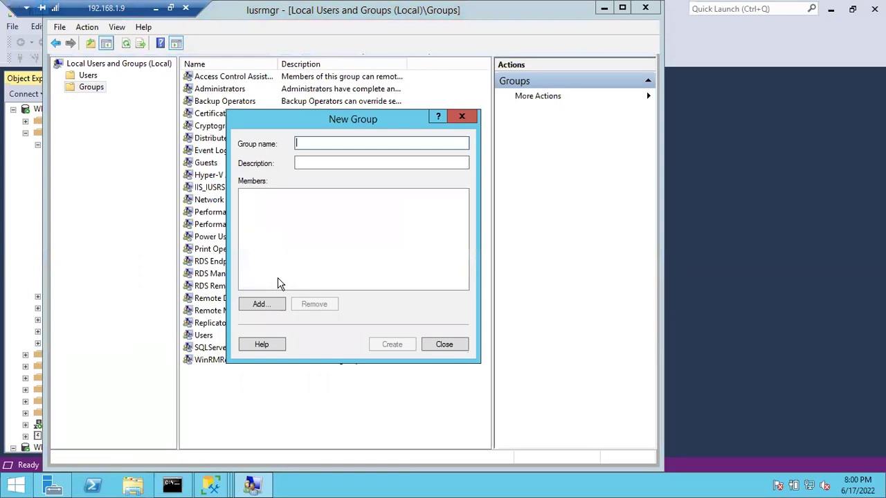
pyautogui.write('SQLDBA')
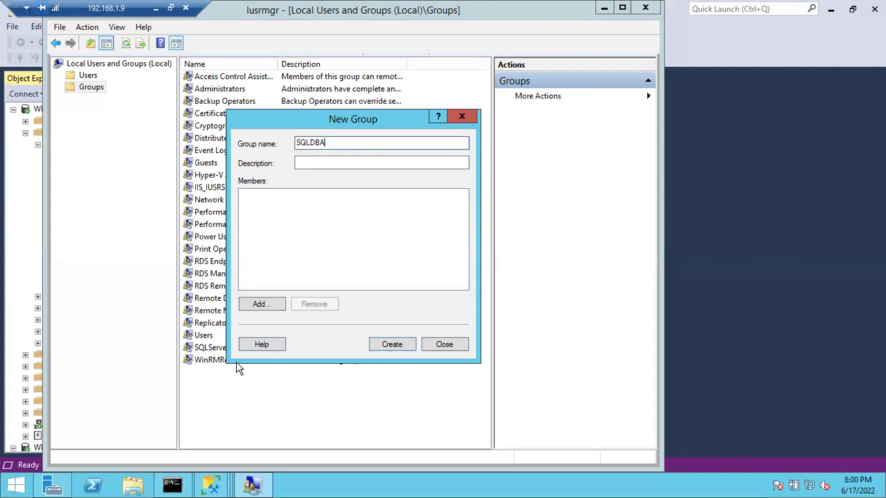
pyautogui.click(261, 305)
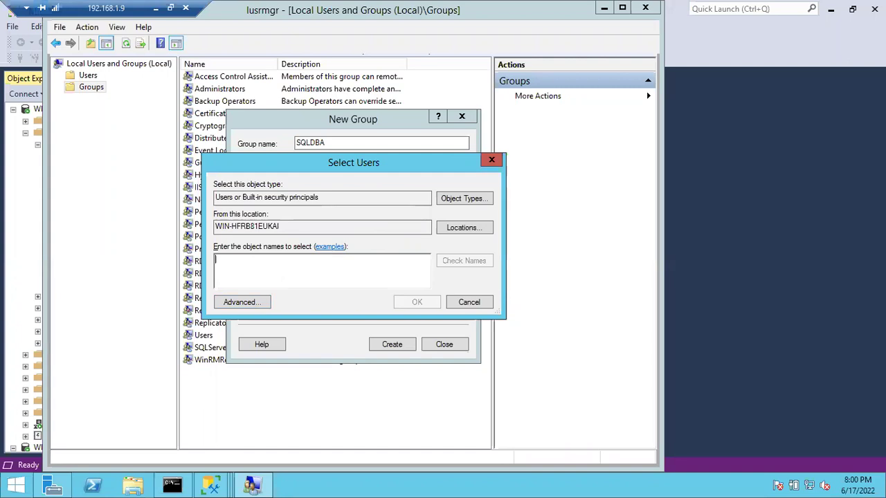
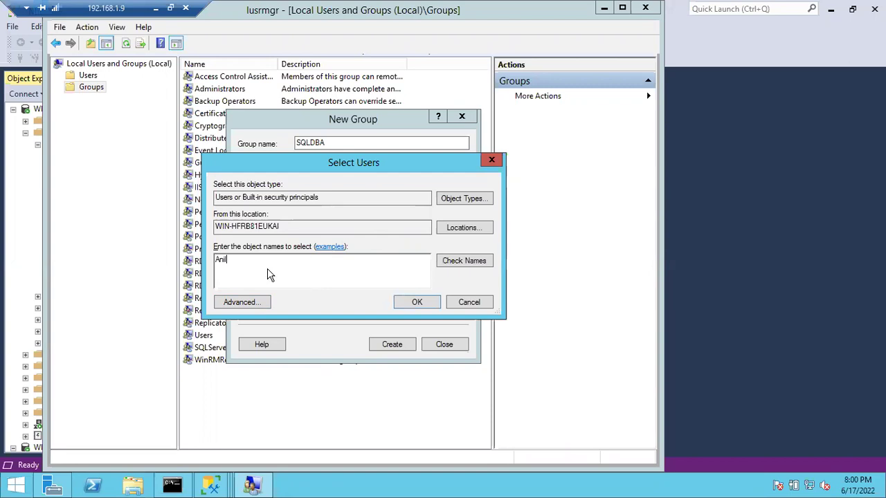
# - Enter the first user's name and resolve it after fixing its spacing
pyautogui.click(456, 268)
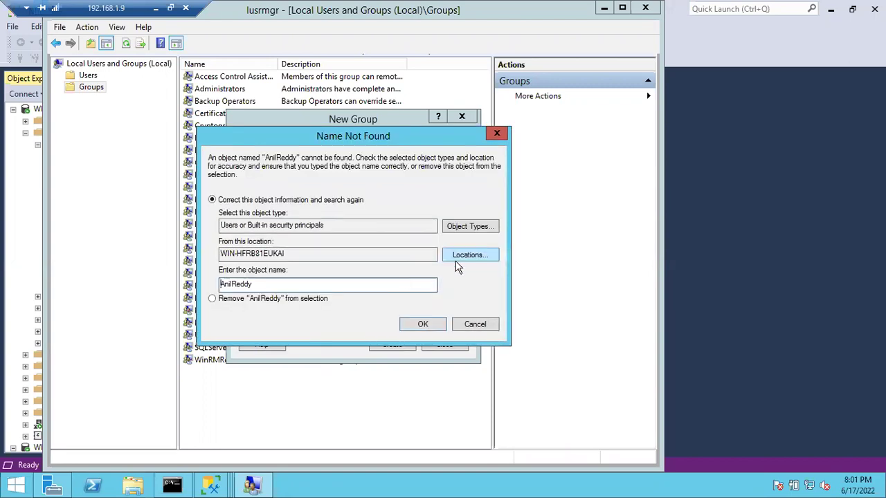
pyautogui.click(473, 325)
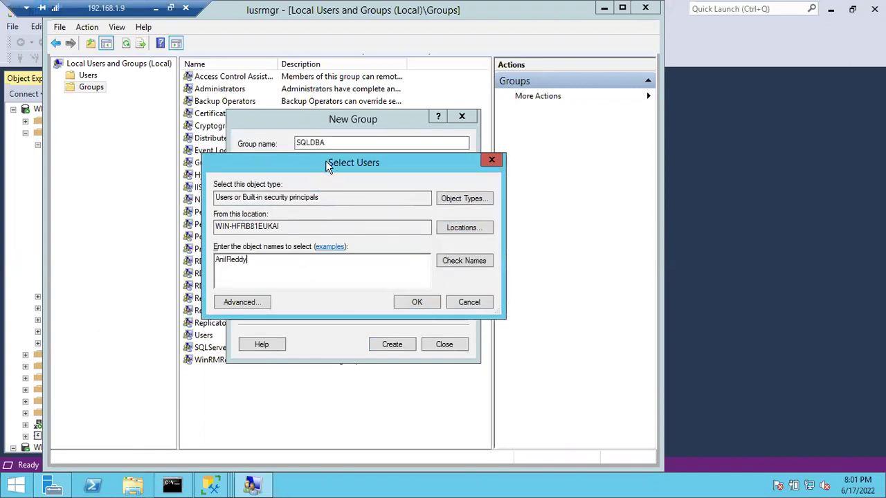
pyautogui.click(227, 259)
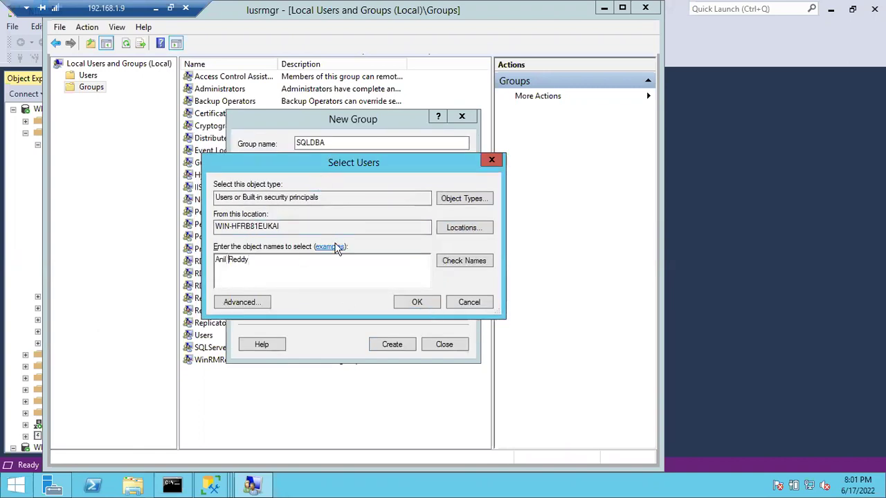
pyautogui.click(472, 263)
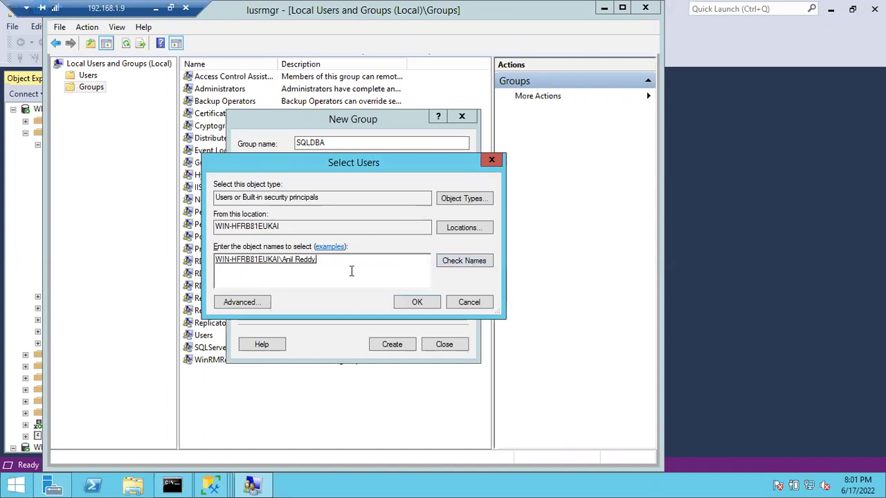
# - Add the second and third user names, retrying the check on the misspelled third name
pyautogui.write('; A')
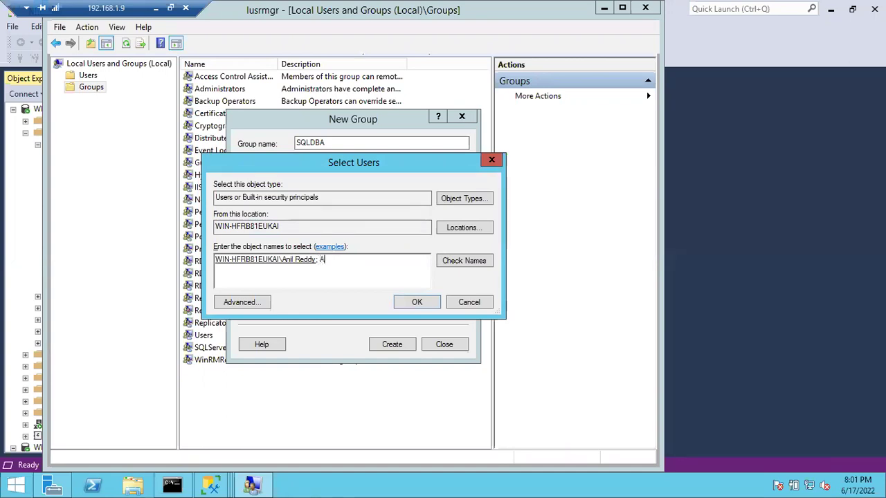
pyautogui.write('nkoji; priyanak')
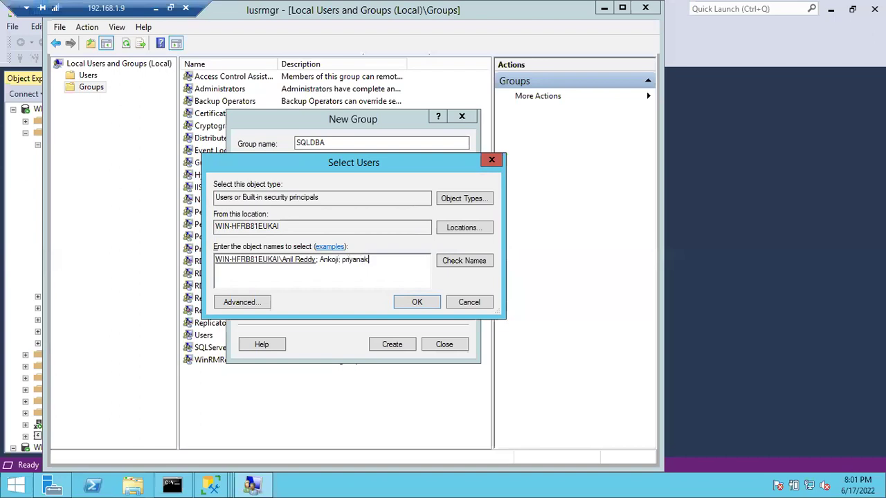
pyautogui.click(461, 266)
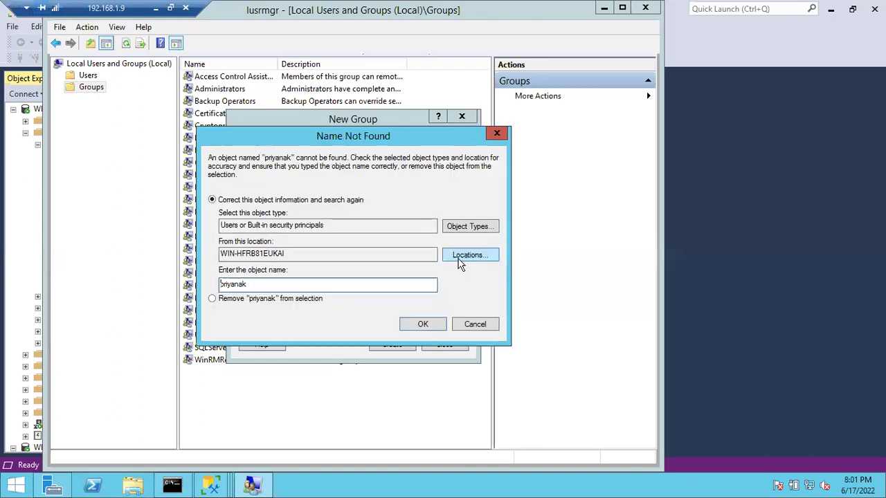
pyautogui.click(475, 324)
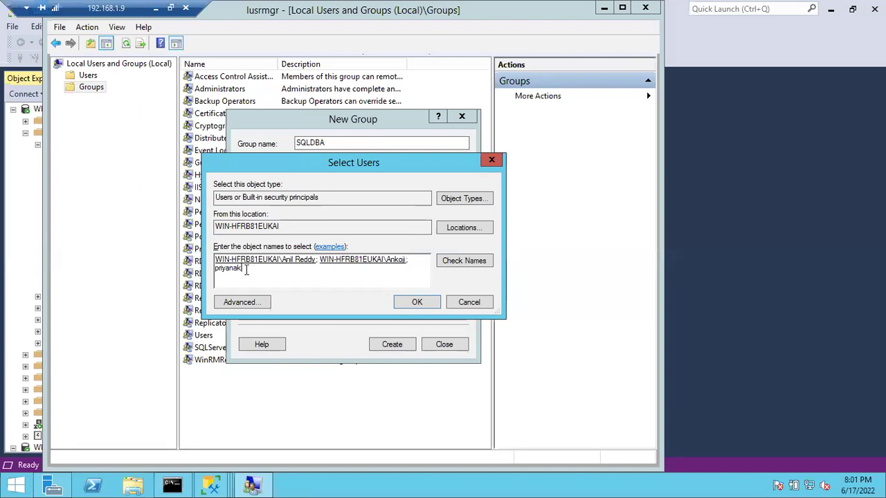
pyautogui.write('a')
pyautogui.click(464, 263)
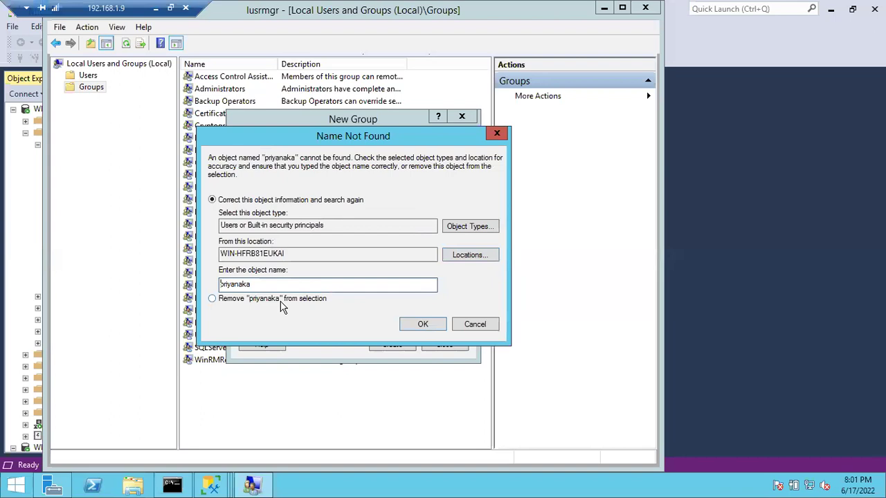
pyautogui.click(473, 324)
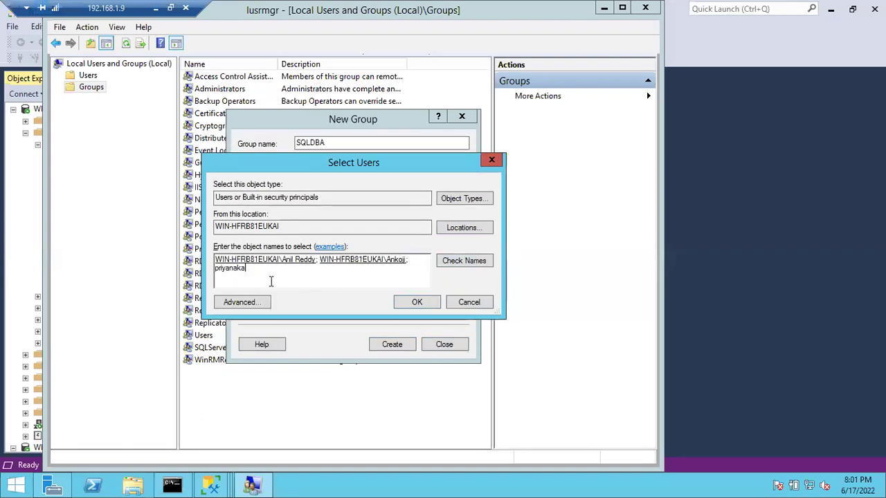
pyautogui.click(235, 269)
pyautogui.press('BackSpace')
pyautogui.click(449, 263)
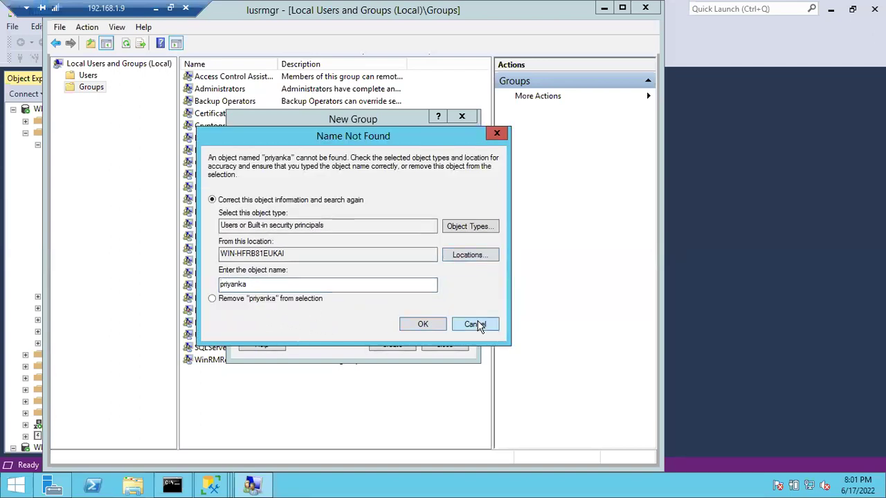
pyautogui.click(476, 324)
# - Retype the third user name correctly, resolve it, and accept all three as members
pyautogui.press('BackSpace')
pyautogui.press('BackSpace')
pyautogui.press('BackSpace')
pyautogui.press('BackSpace')
pyautogui.press('BackSpace')
pyautogui.press('BackSpace')
pyautogui.press('BackSpace')
pyautogui.press('BackSpace')
pyautogui.write('Priyan')
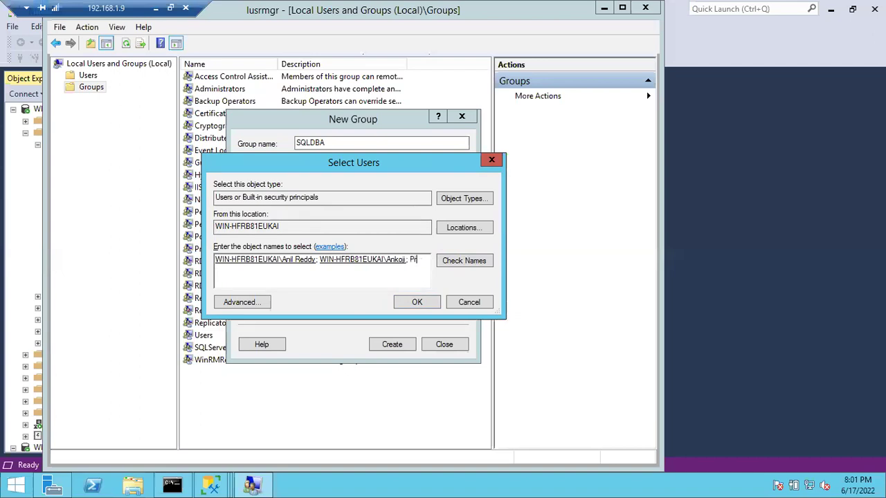
pyautogui.write('ka')
pyautogui.click(224, 270)
pyautogui.write('a')
pyautogui.click(483, 264)
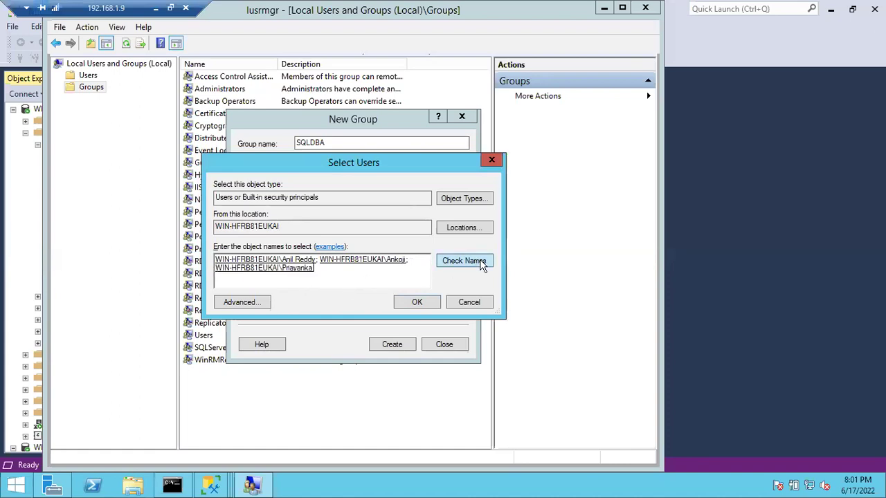
pyautogui.click(405, 306)
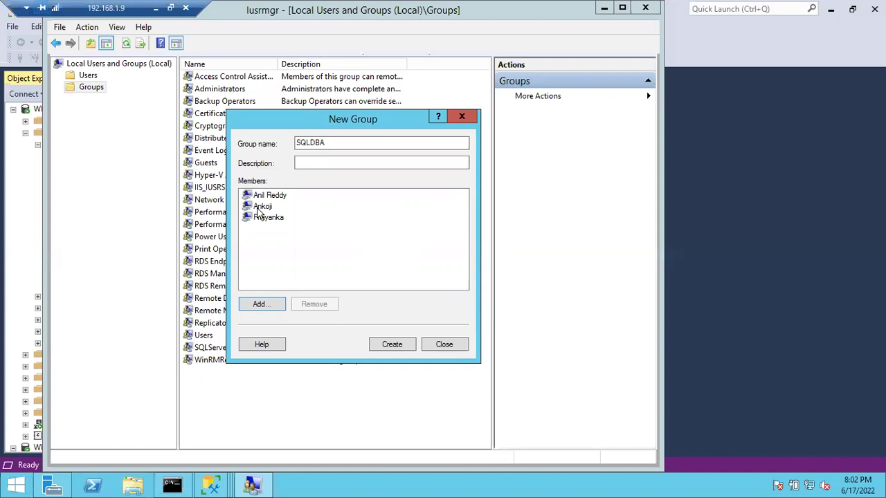
pyautogui.click(259, 212)
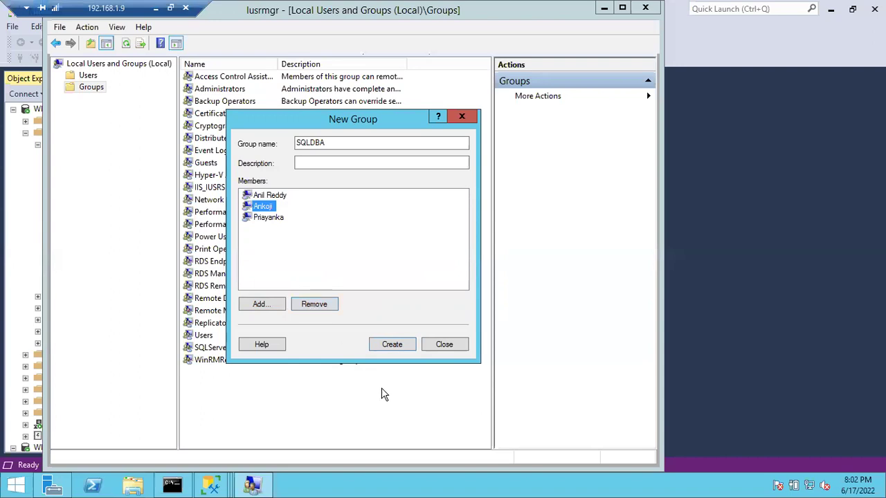
# - Create the SQLDBA group, close the form, and bring up SSMS's server Logins actions
pyautogui.click(390, 344)
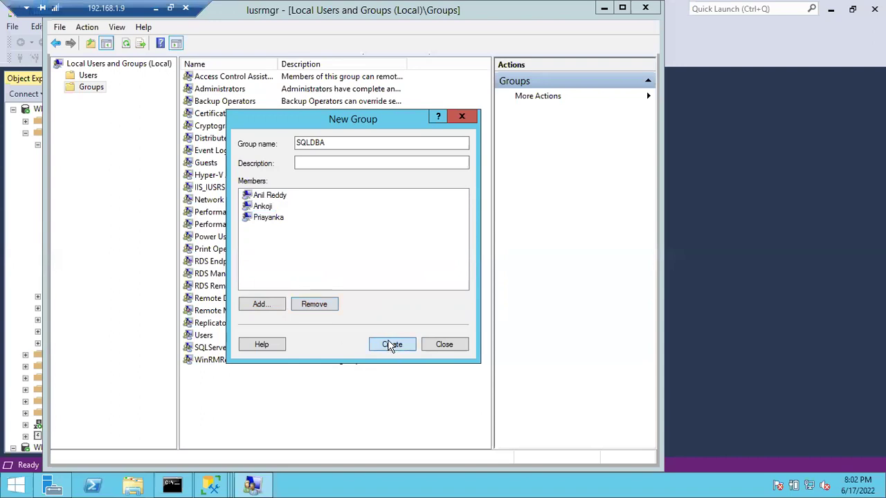
pyautogui.click(429, 344)
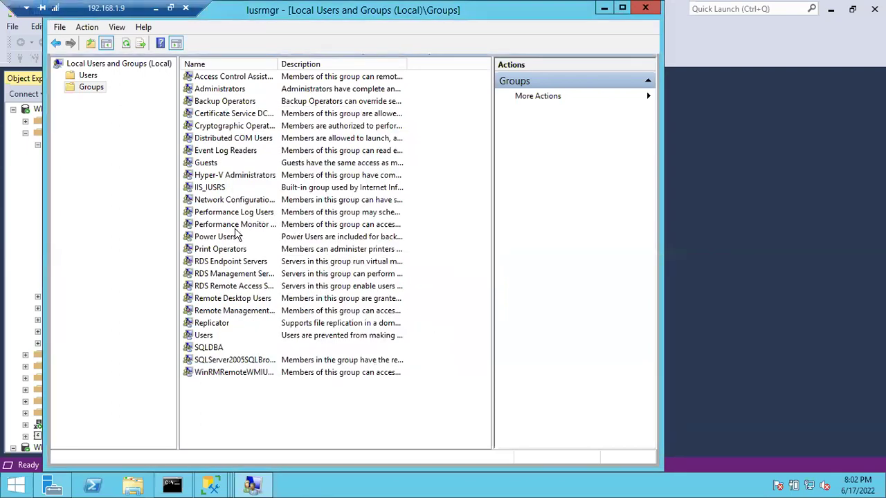
pyautogui.click(18, 214)
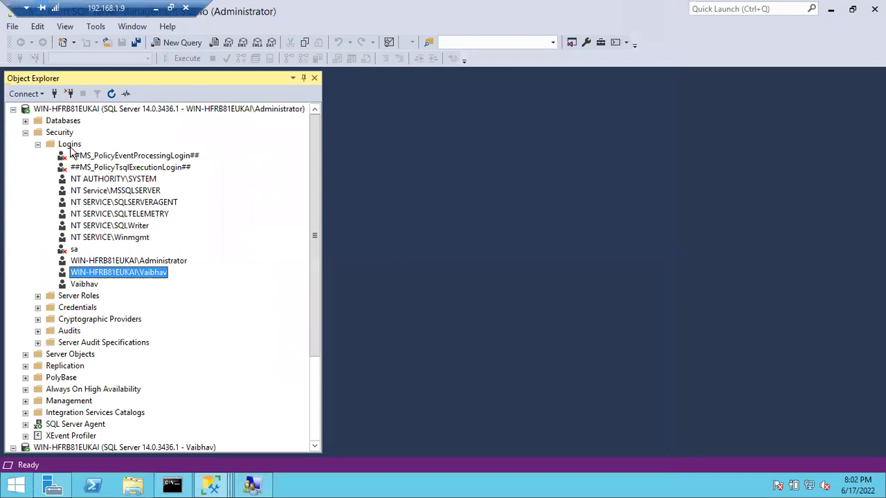
pyautogui.rightClick(69, 144)
# - Start a new login and look up the name SqlDBA, which fails as a user name
pyautogui.click(88, 155)
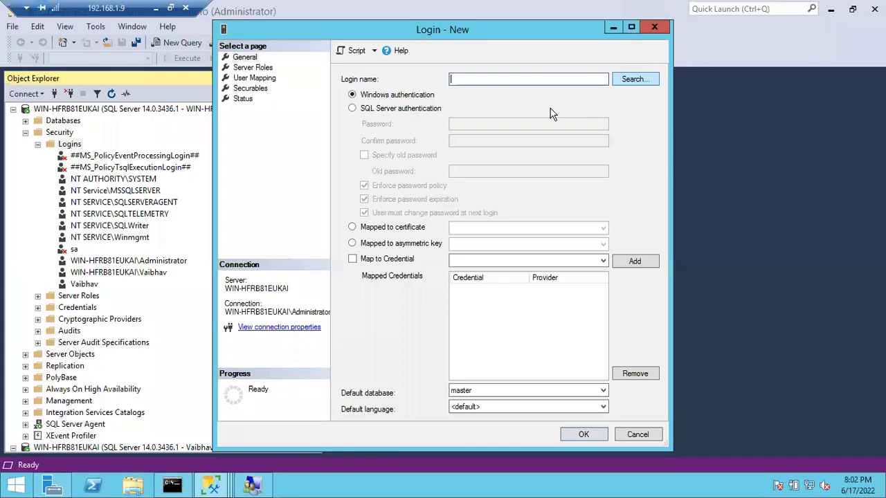
pyautogui.click(633, 79)
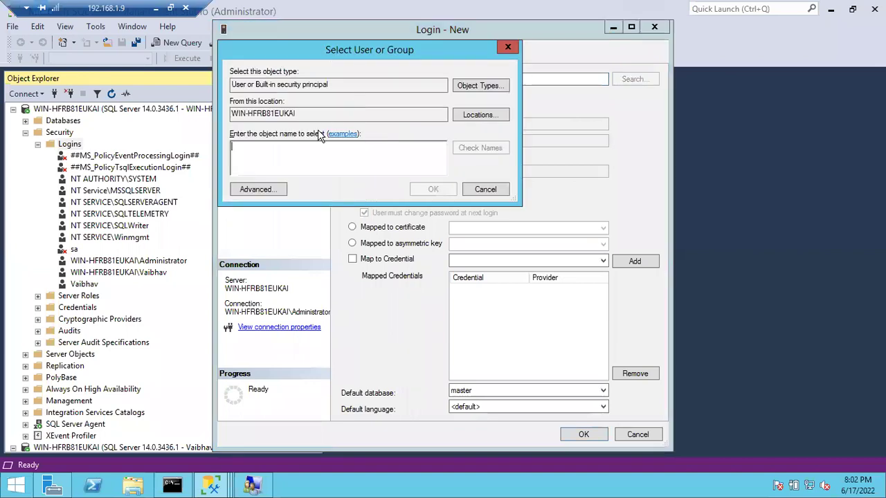
pyautogui.write('Sql DB')
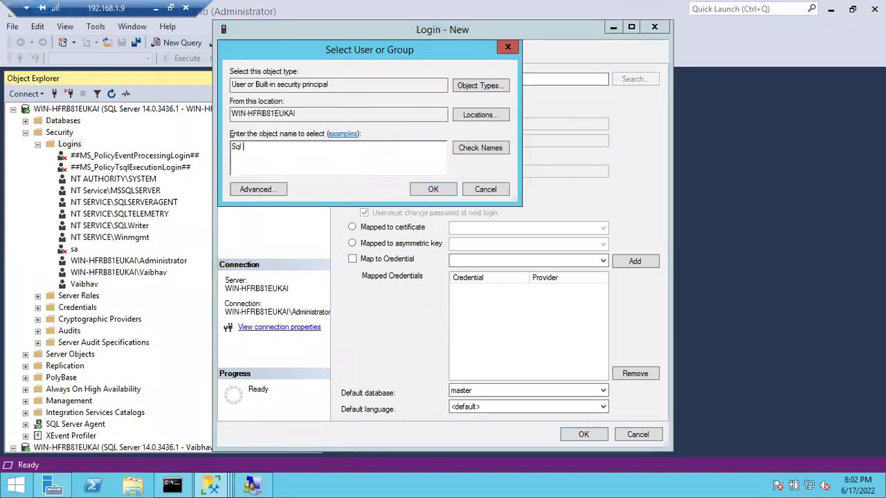
pyautogui.press('BackSpace')
pyautogui.press('BackSpace')
pyautogui.press('BackSpace')
pyautogui.write('DBA')
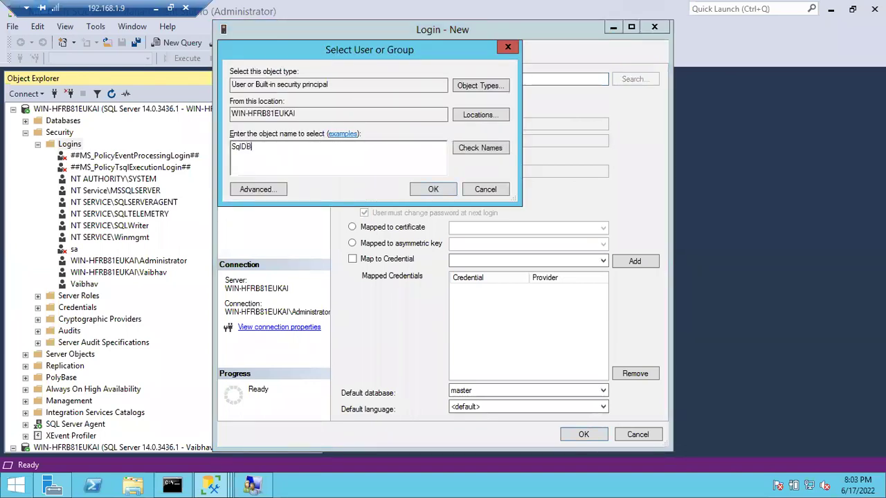
pyautogui.click(462, 150)
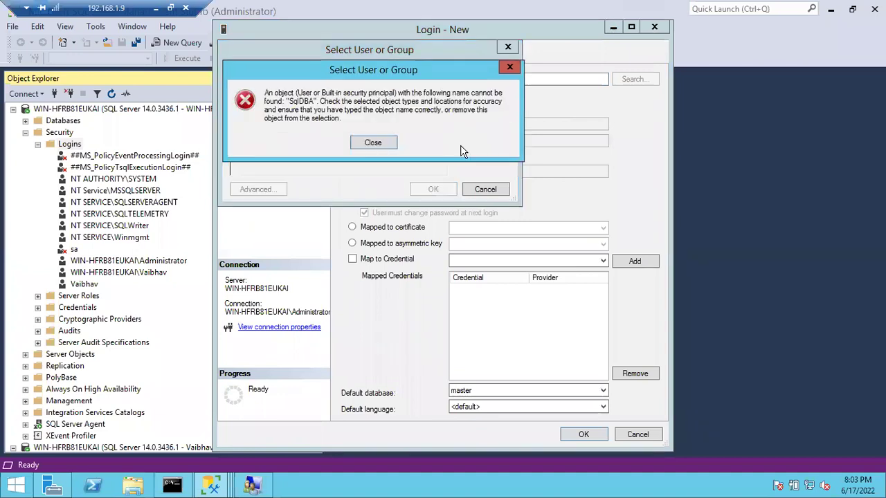
pyautogui.click(383, 142)
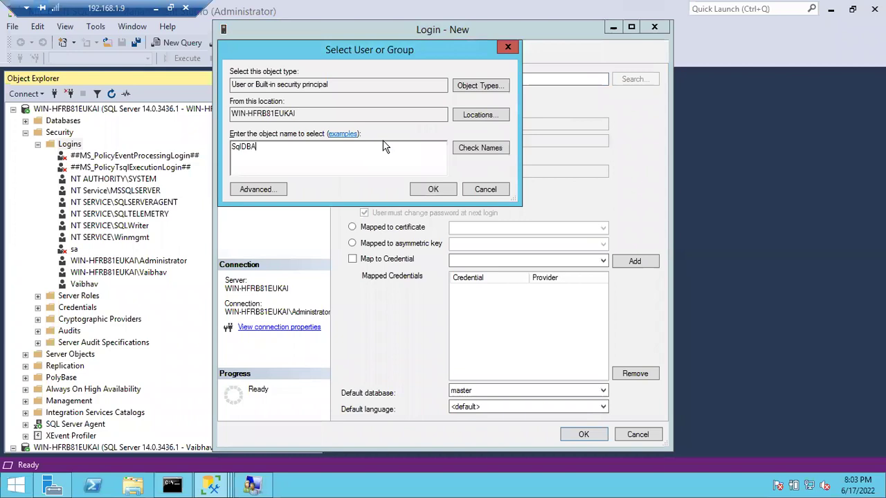
# - Include Groups in the object types, resolve WIN-HFRB81EUKAI\SQLDBA, and create the Windows login
pyautogui.click(469, 88)
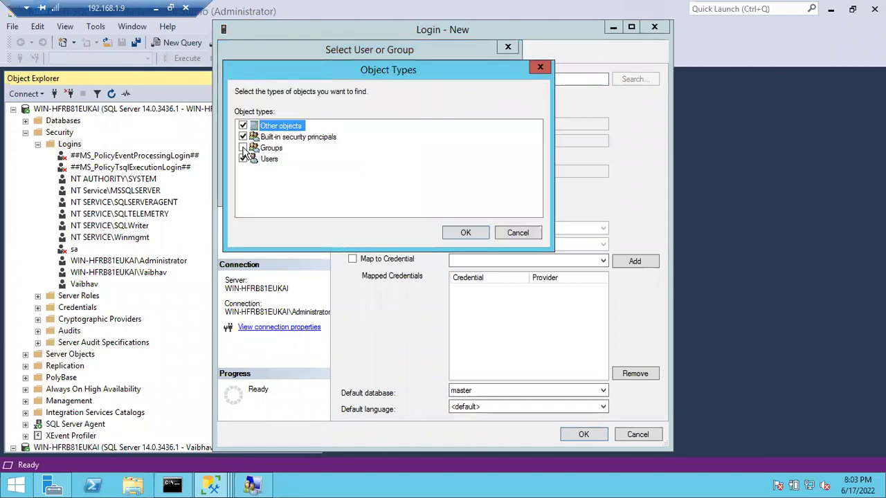
pyautogui.click(458, 230)
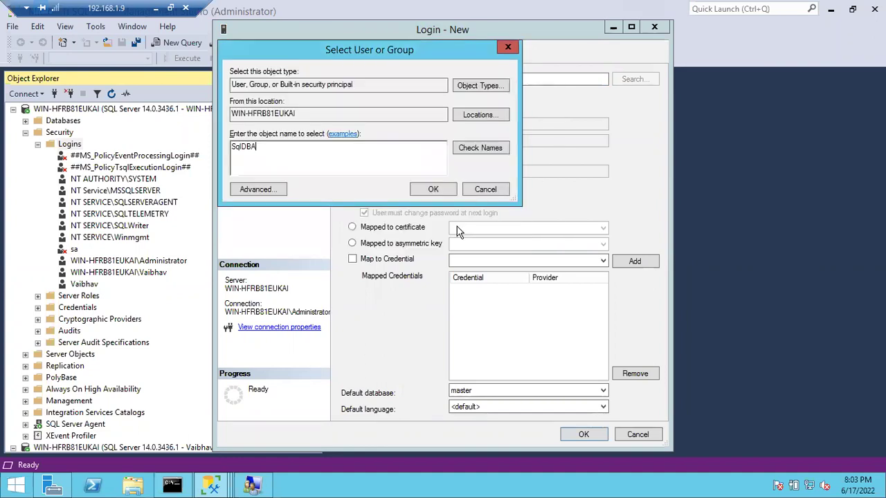
pyautogui.click(479, 149)
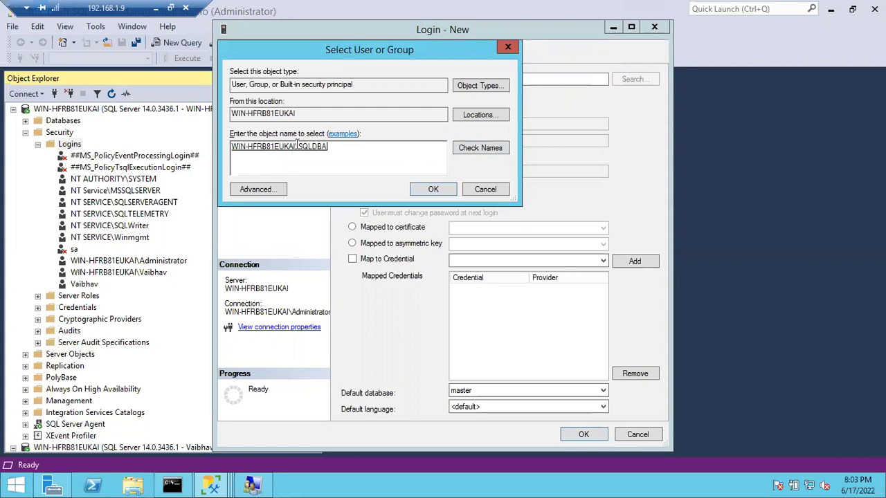
pyautogui.click(429, 191)
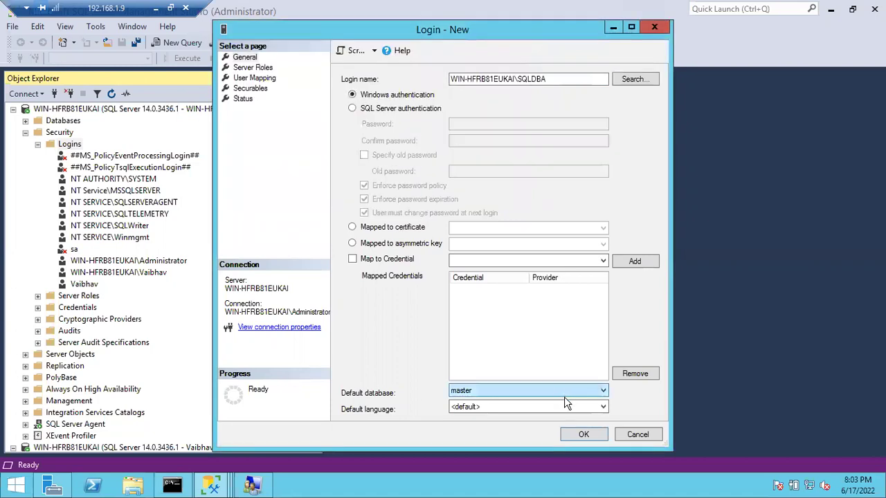
pyautogui.click(581, 436)
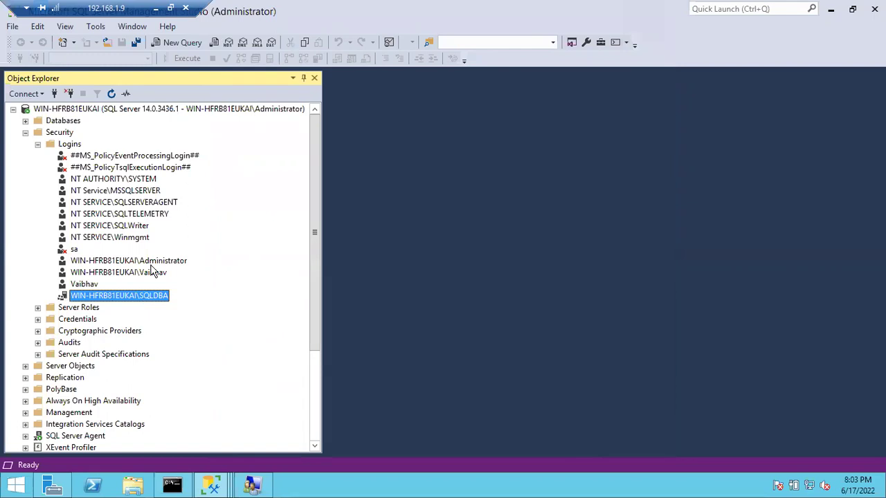
# - Check the new SQLDBA login in Object Explorer and close the other user's SSMS window
pyautogui.click(119, 111)
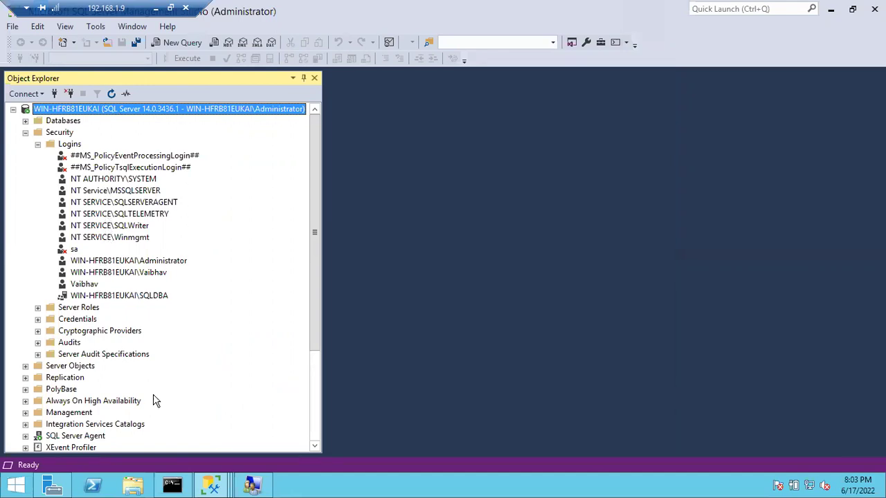
pyautogui.click(142, 299)
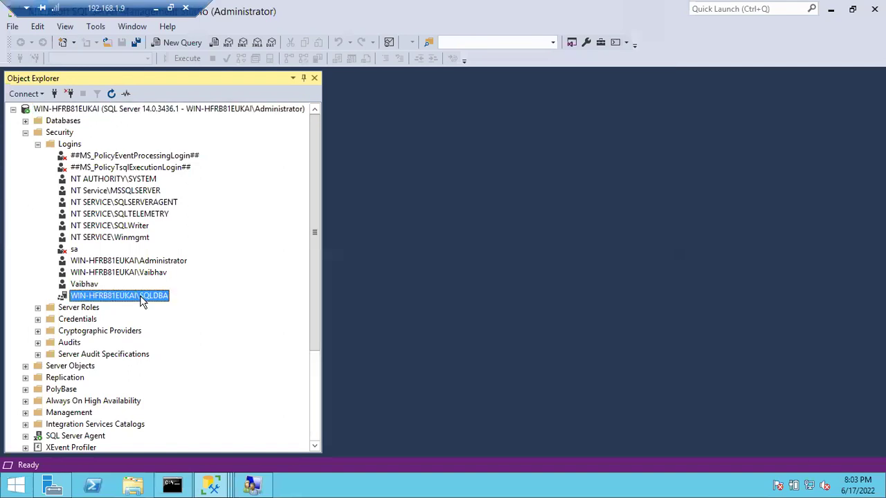
pyautogui.click(212, 485)
pyautogui.click(328, 431)
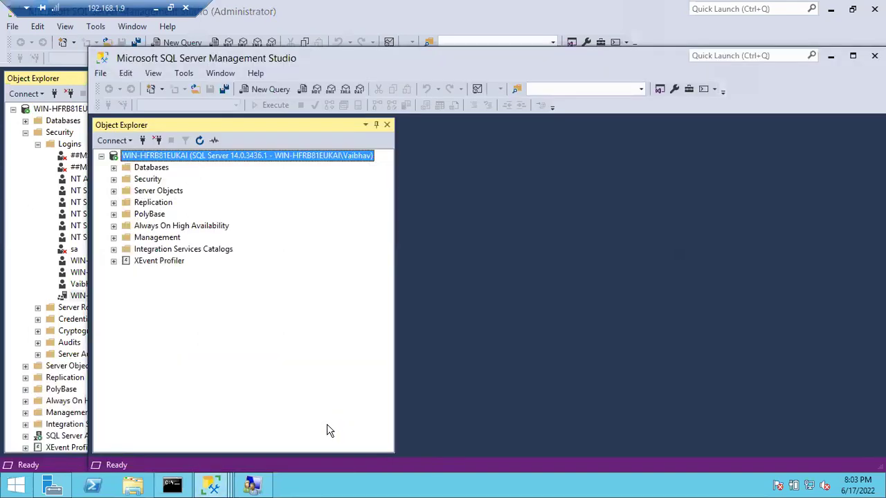
pyautogui.click(875, 56)
pyautogui.rightClick(211, 484)
# - Launch SSMS 18 from the taskbar jump list with Run as different user
pyautogui.rightClick(185, 424)
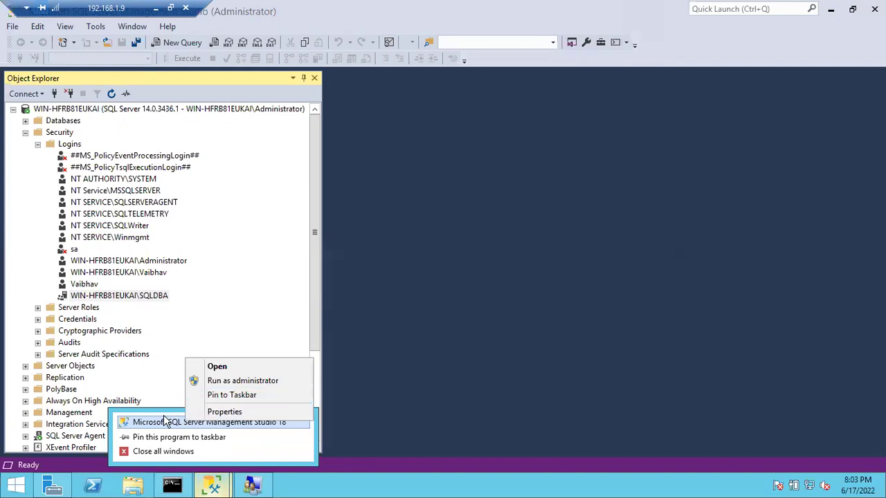
pyautogui.keyDown('shift'); pyautogui.rightClick(167, 422); pyautogui.keyUp('shift')
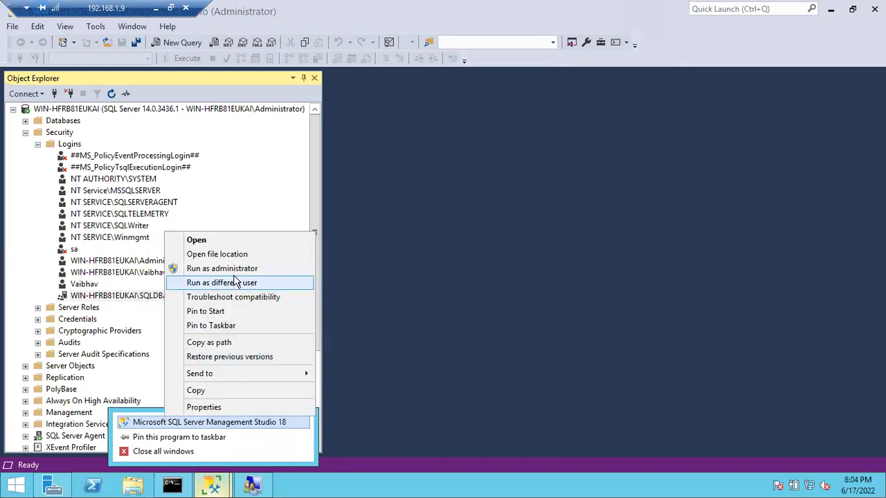
pyautogui.click(225, 282)
# - Enter the SQLDBA group member's user name and password to start the new instance
pyautogui.click(397, 209)
pyautogui.write('Pri')
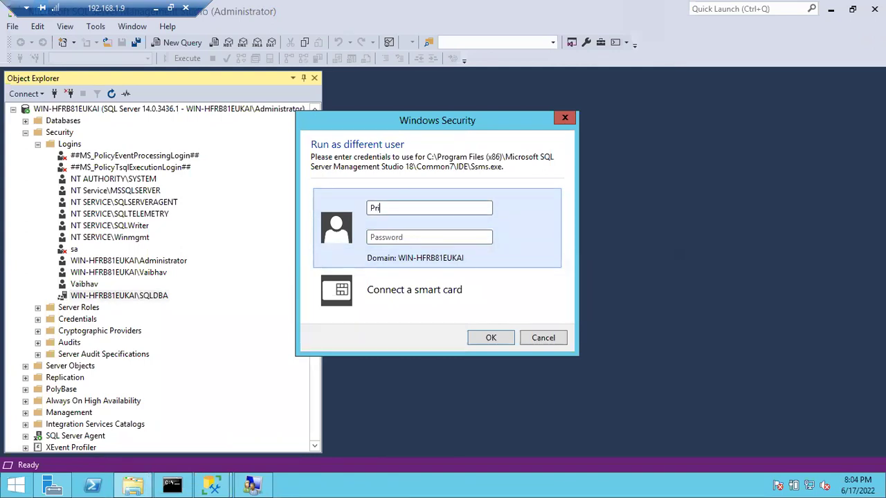
pyautogui.write('ya')
pyautogui.write('naka')
pyautogui.press('BackSpace')
pyautogui.press('BackSpace')
pyautogui.press('BackSpace')
pyautogui.press('BackSpace')
pyautogui.press('BackSpace')
pyautogui.press('BackSpace')
pyautogui.write('ayanka')
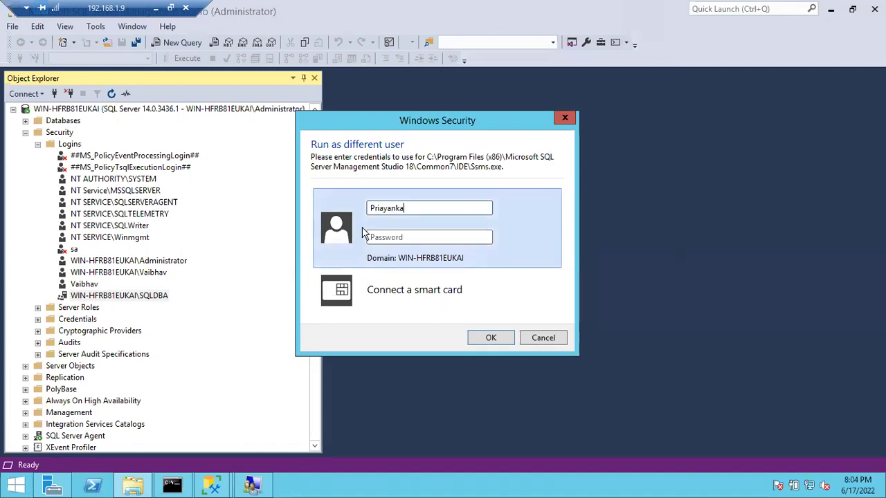
pyautogui.click(390, 237)
pyautogui.write('123')
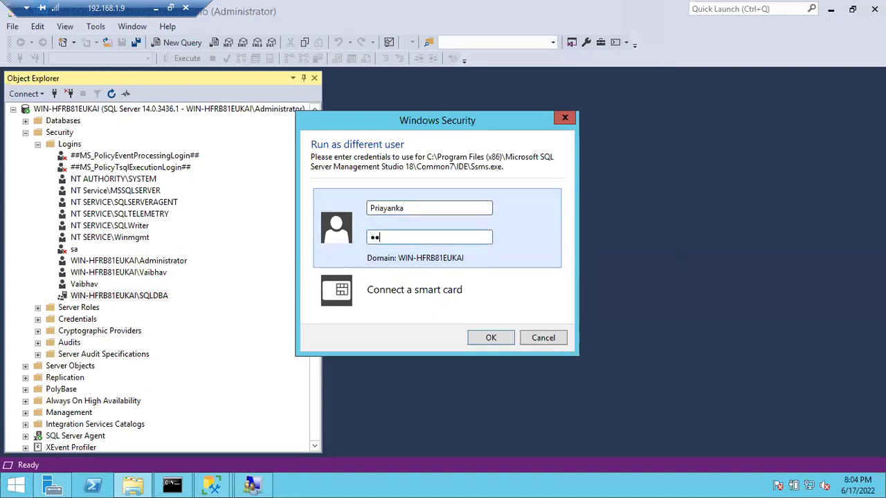
pyautogui.press('BackSpace')
pyautogui.press('BackSpace')
pyautogui.press('BackSpace')
pyautogui.write('••••••••••••')
pyautogui.press('Return')
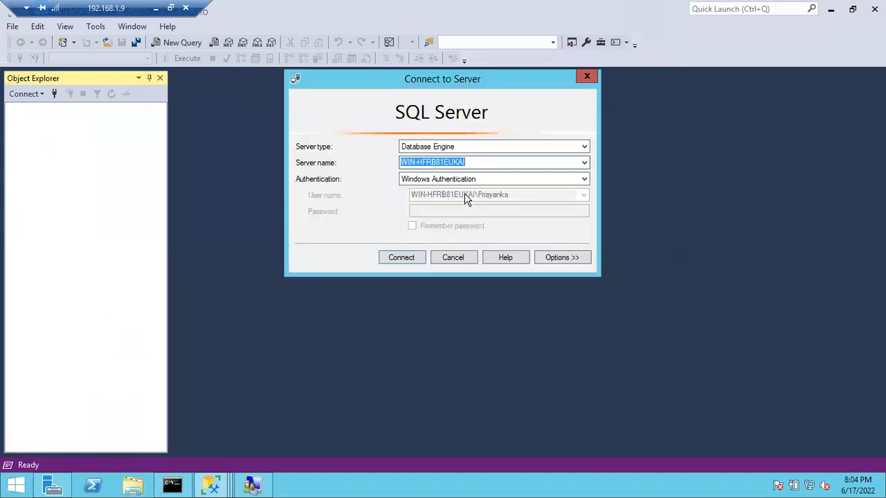
# - Connect via Windows Authentication, confirm the member's account in Object Explorer, then return to the administrator's window
pyautogui.click(405, 259)
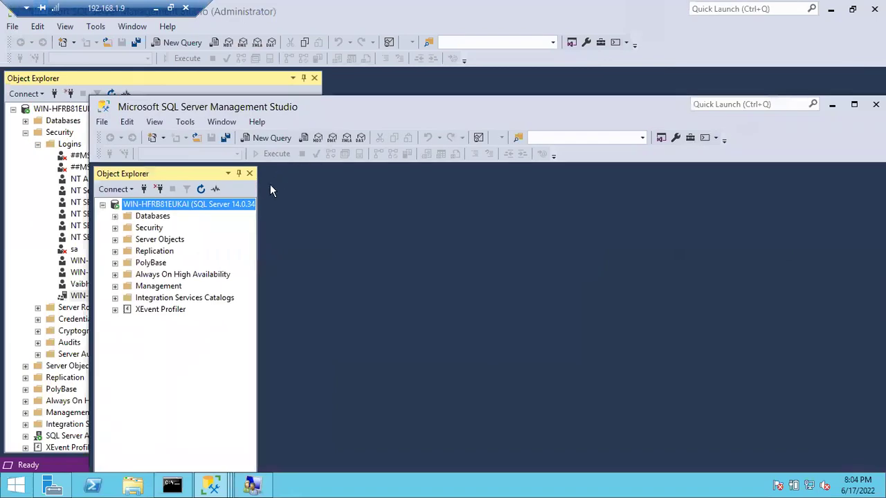
pyautogui.moveTo(257, 204); pyautogui.dragTo(378, 209)
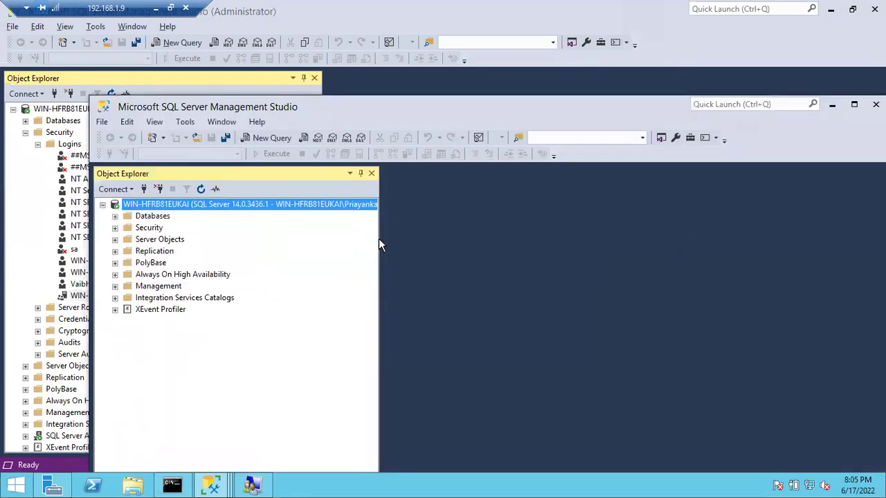
pyautogui.moveTo(378, 239); pyautogui.dragTo(419, 232)
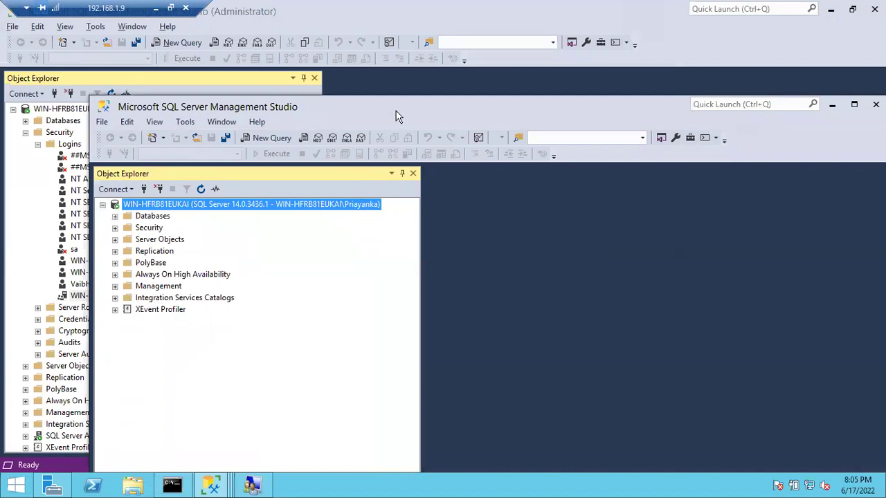
pyautogui.moveTo(392, 101); pyautogui.dragTo(533, 105)
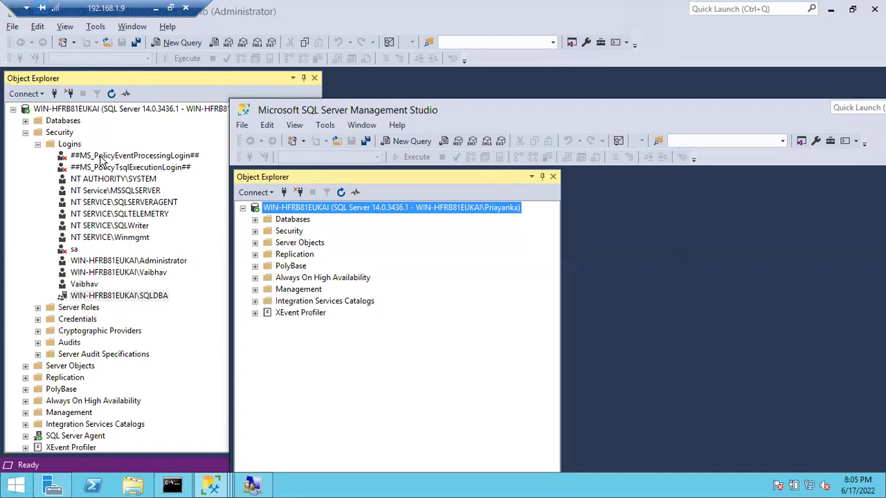
pyautogui.click(117, 296)
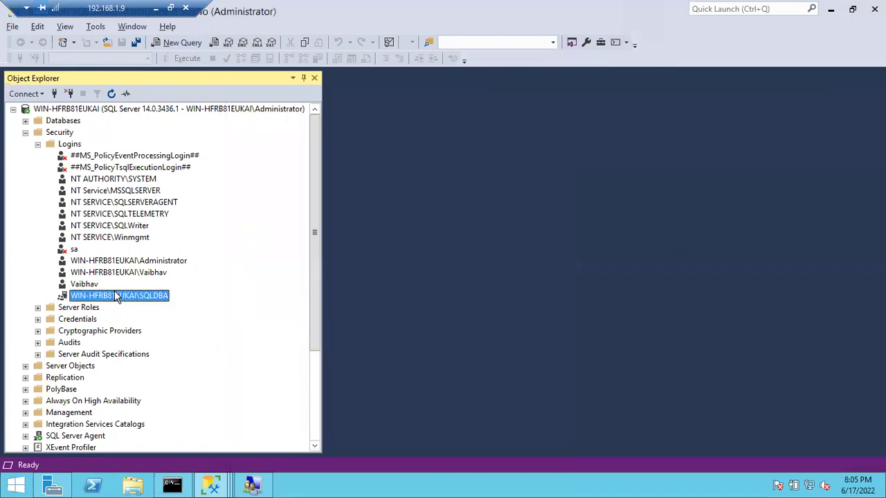
# - Open a new query on the server and type xp_logininfo
pyautogui.rightClick(98, 111)
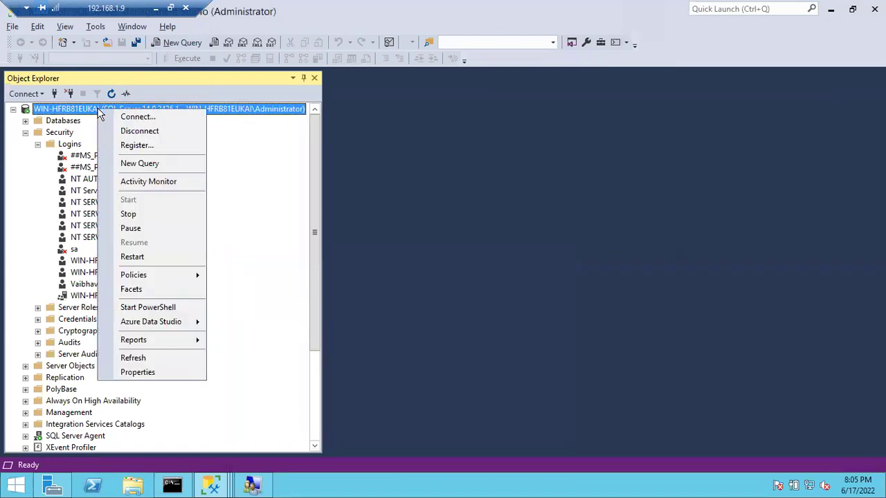
pyautogui.click(130, 163)
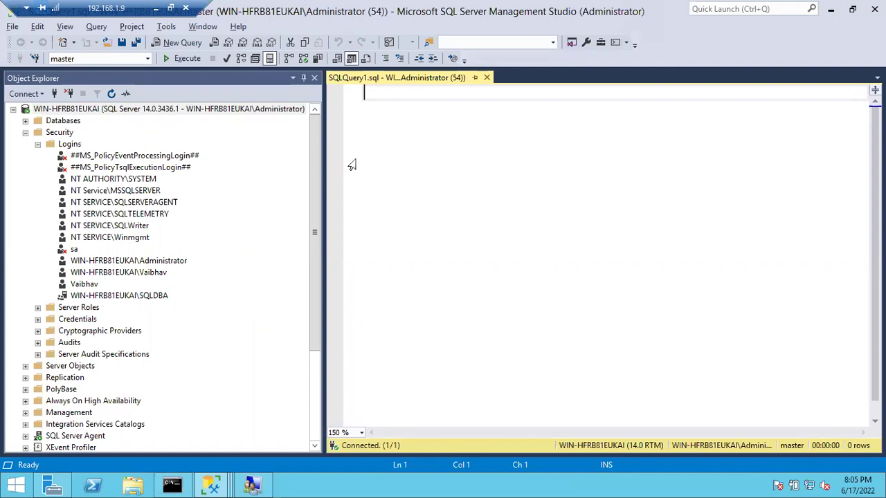
pyautogui.write('xp_loi')
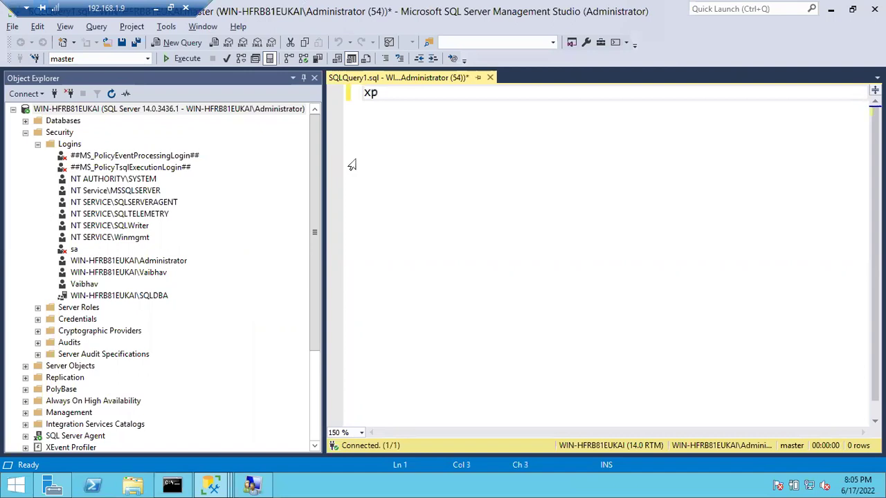
pyautogui.press('BackSpace')
pyautogui.write('gin')
pyautogui.press('BackSpace')
pyautogui.press('BackSpace')
pyautogui.press('BackSpace')
pyautogui.write('ginfi')
pyautogui.press('BackSpace')
pyautogui.press('BackSpace')
pyautogui.write('info')
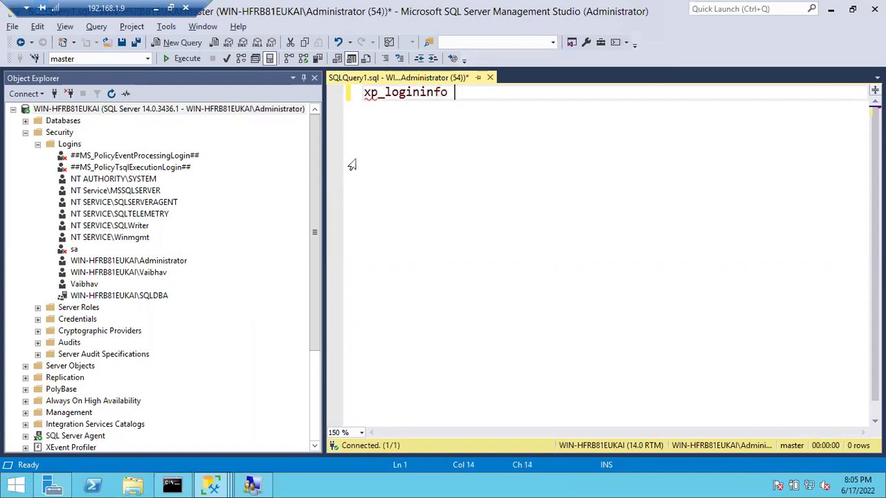
# - Complete the query as xp_logininfo [WIN-HFRB81EUKAI\SQLDBA], members and run it
pyautogui.moveTo(139, 295); pyautogui.dragTo(489, 135)
pyautogui.write(', members')
pyautogui.press('Return')
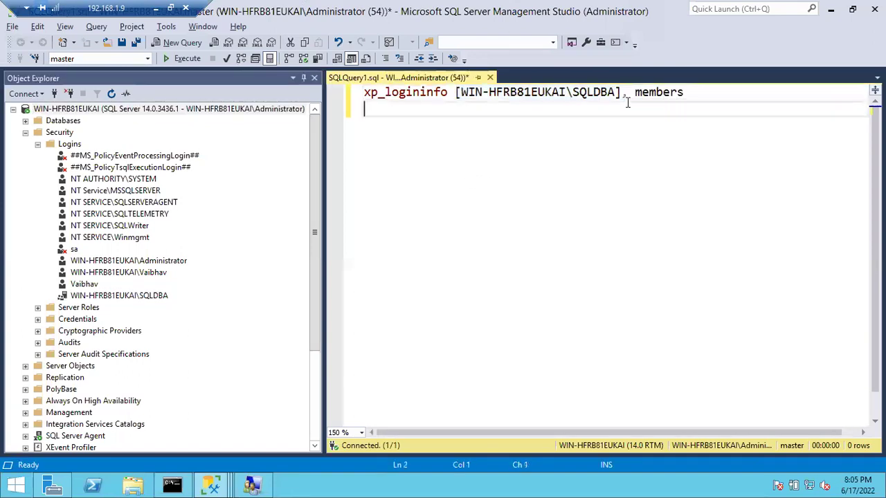
pyautogui.press('F5')
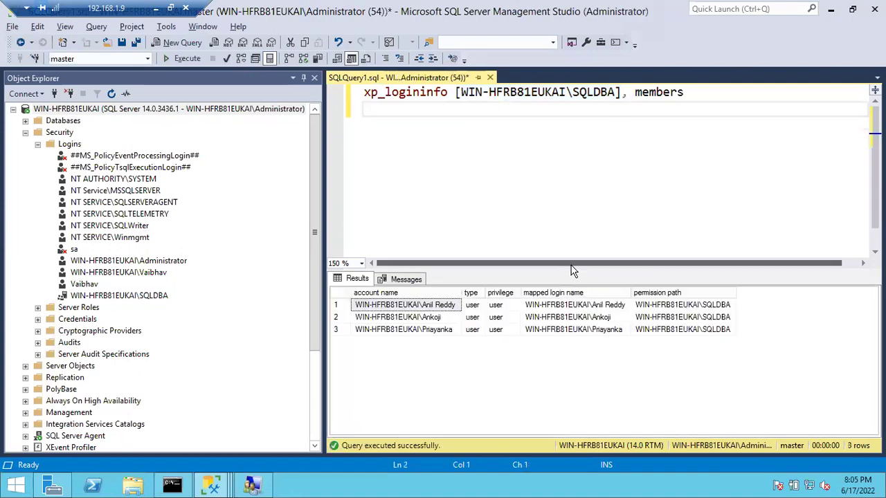
# - Widen the results' account name column and review the three member rows with path WIN-HFRB81EUKAI\SQLDBA
pyautogui.doubleClick(462, 292)
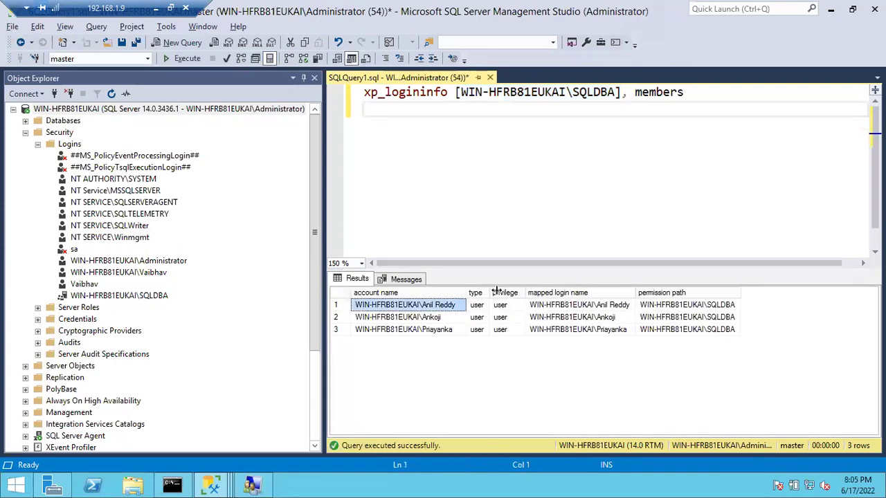
pyautogui.moveTo(496, 290); pyautogui.dragTo(498, 291)
pyautogui.click(439, 320)
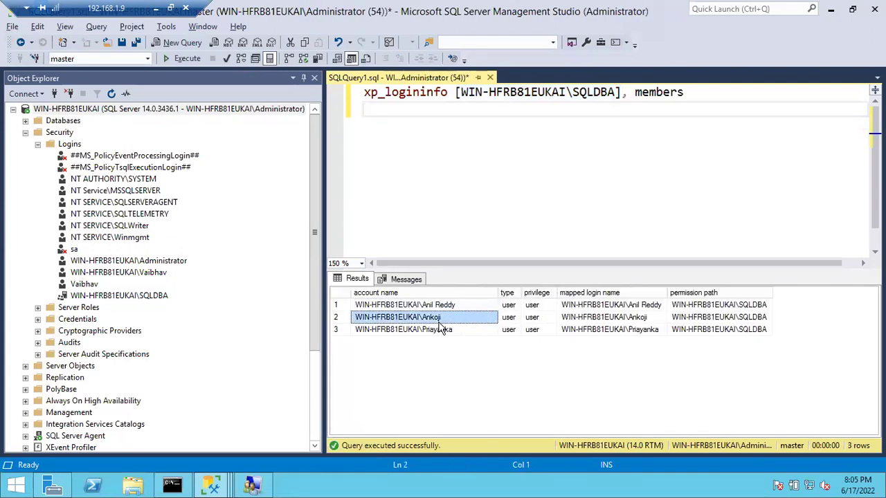
pyautogui.click(442, 329)
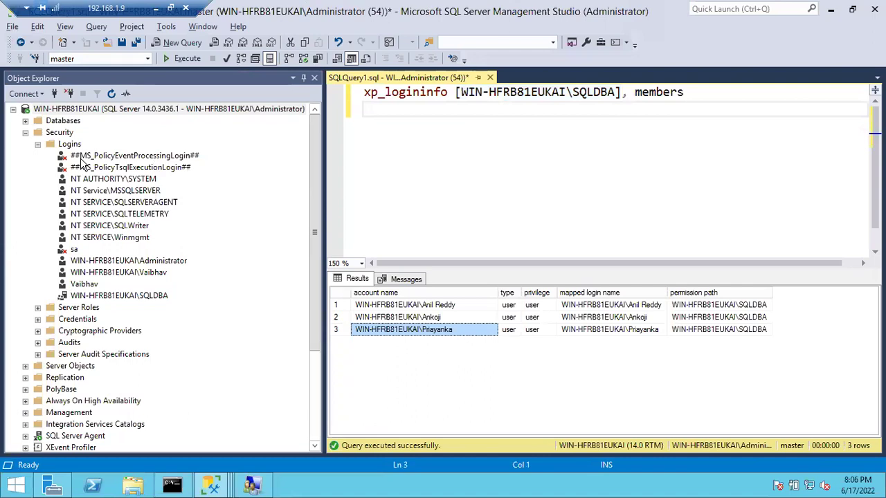
pyautogui.click(120, 296)
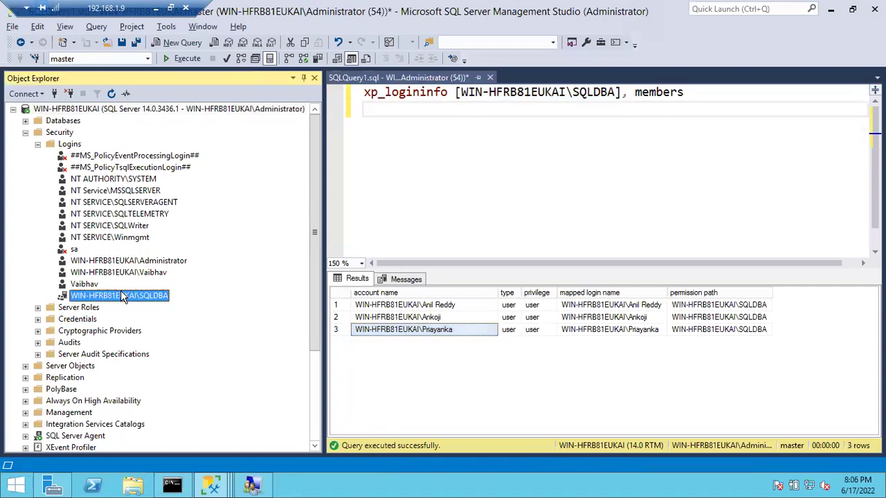